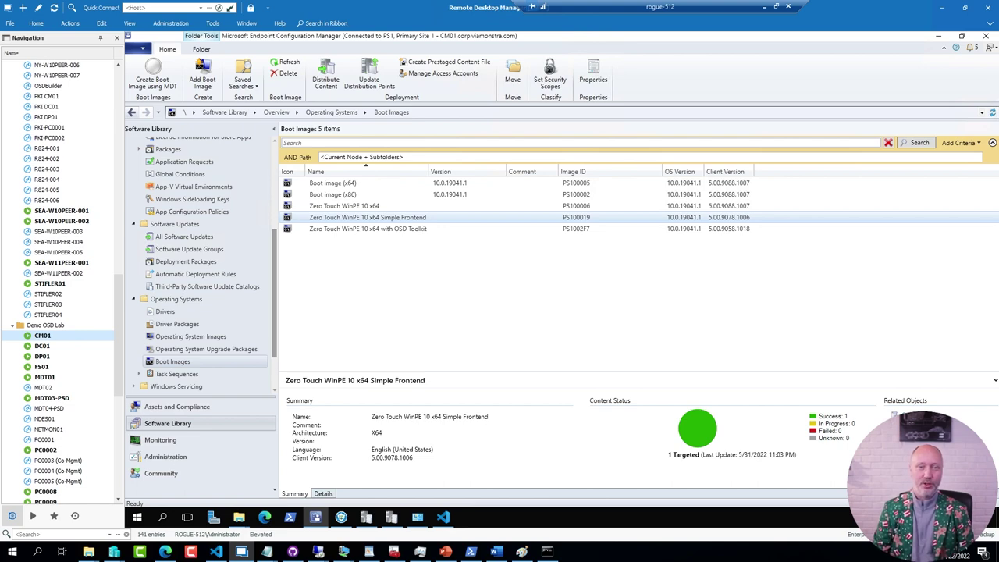
Switch to Edge and examine the Windows ADK versions table, marking the two Windows 11 rows and striking through Windows Server 2022
click(164, 551)
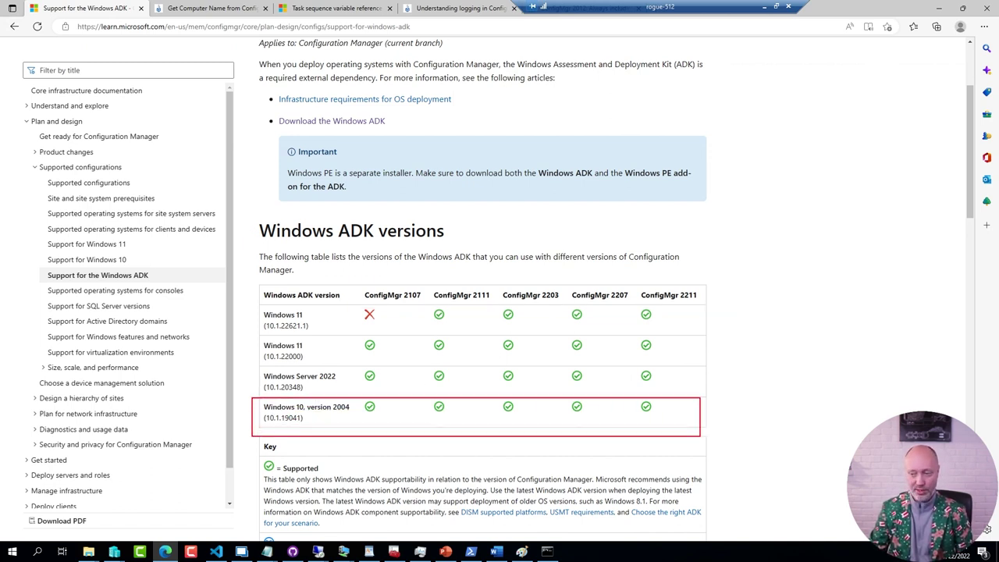
mouse_move(251, 305)
mouse_down()
mouse_move(709, 377)
mouse_move(717, 362)
mouse_up()
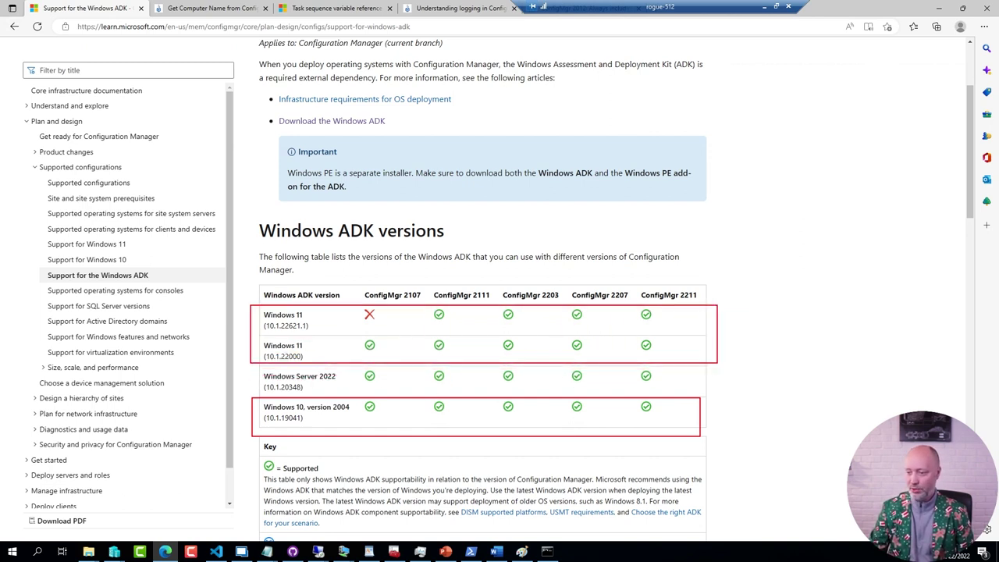
drag(266, 376, 656, 377)
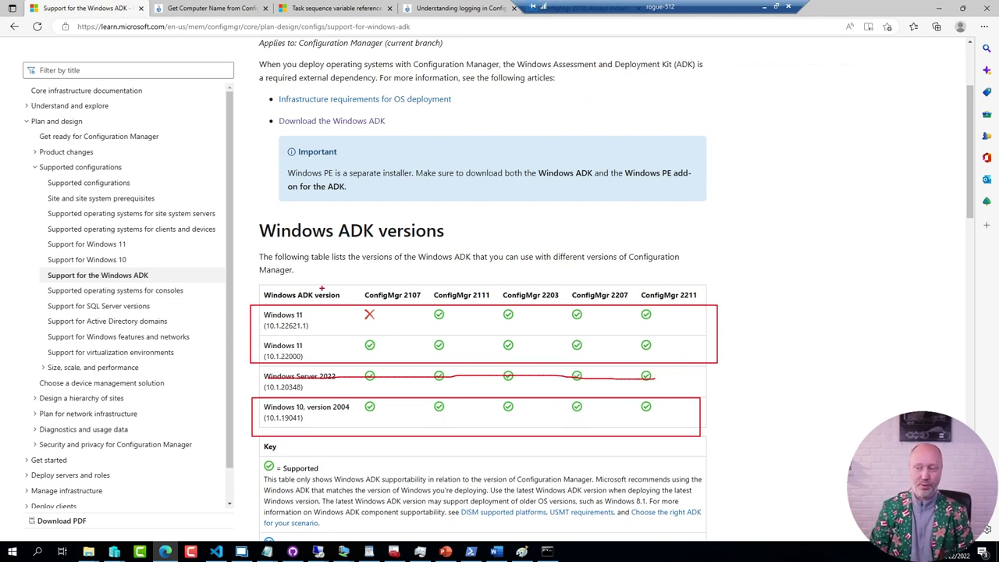
key(Escape)
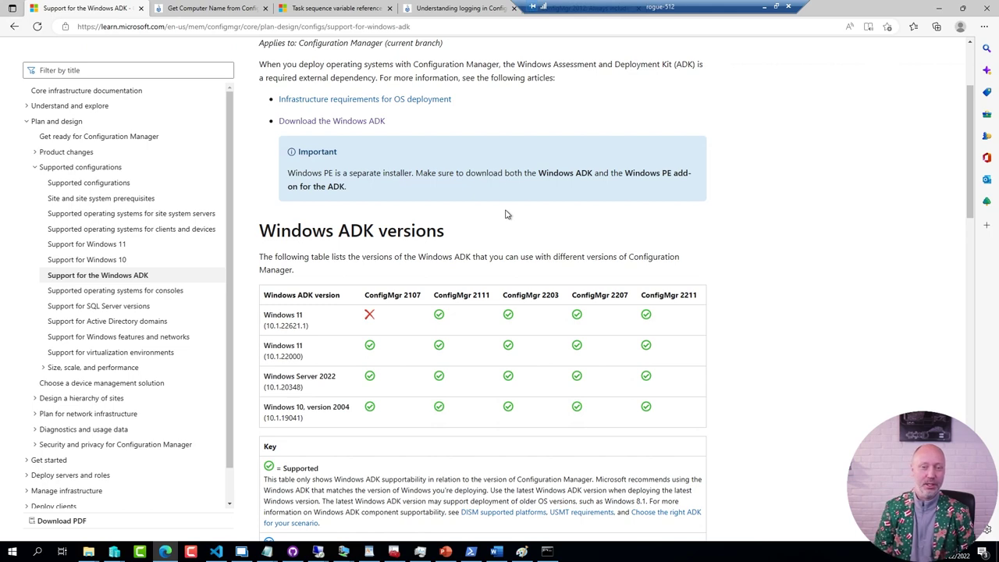
Switch to Remote Desktop Manager and check the installed Windows ADK entries on the CM01 server listed after the CHI machines
click(242, 552)
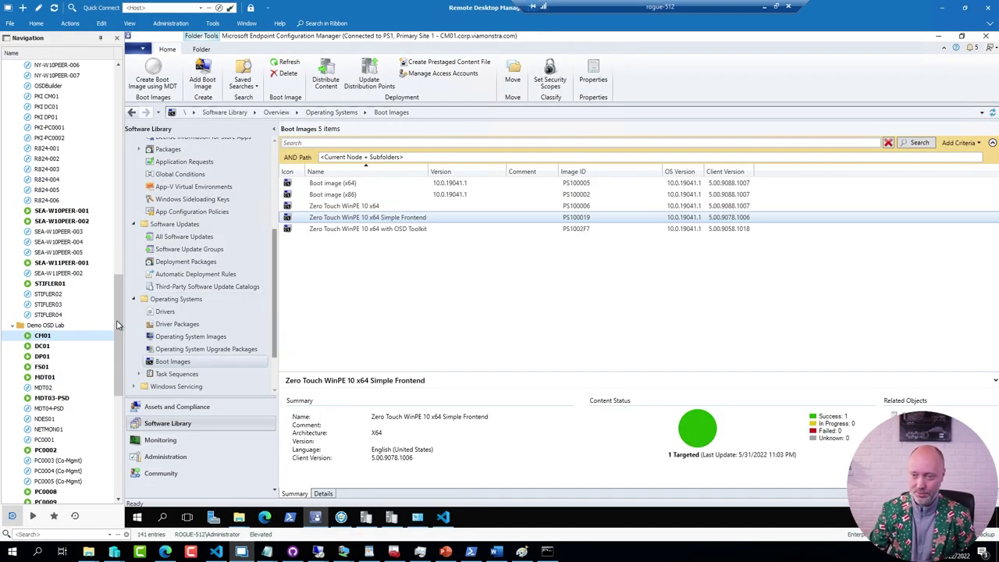
drag(120, 322, 131, 248)
scroll(82, 194, up, 1)
click(51, 179)
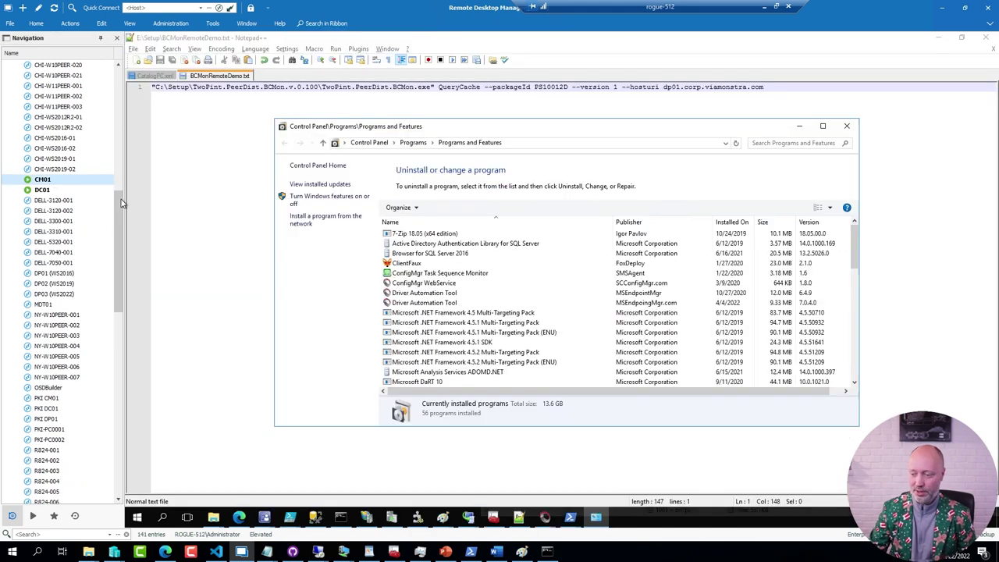
scroll(561, 355, down, 10)
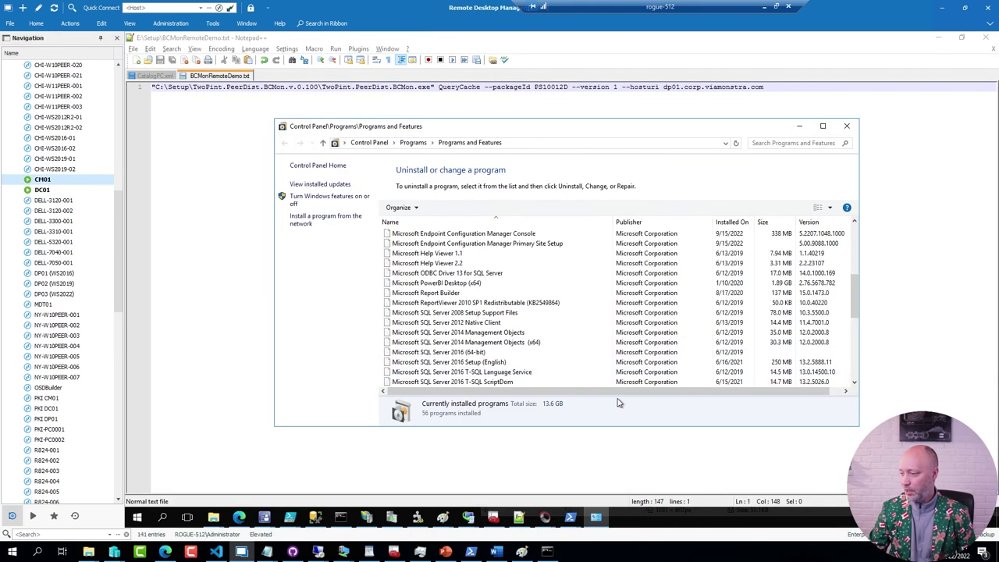
scroll(654, 320, down, 2)
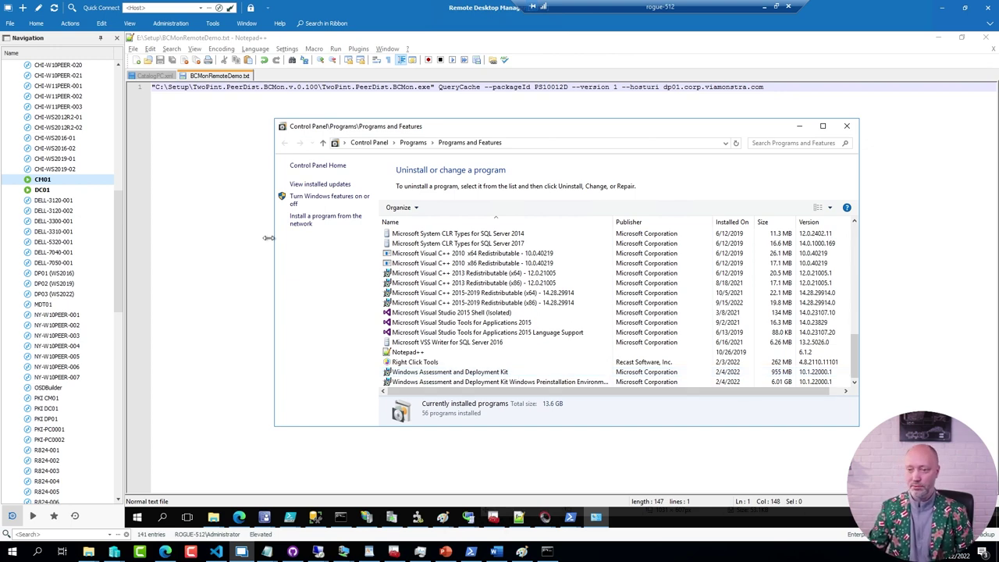
Check the installed Windows ADK and Windows PE add-on entries in Programs and Features on CM01 in the Demo OSD Lab
scroll(121, 283, down, 10)
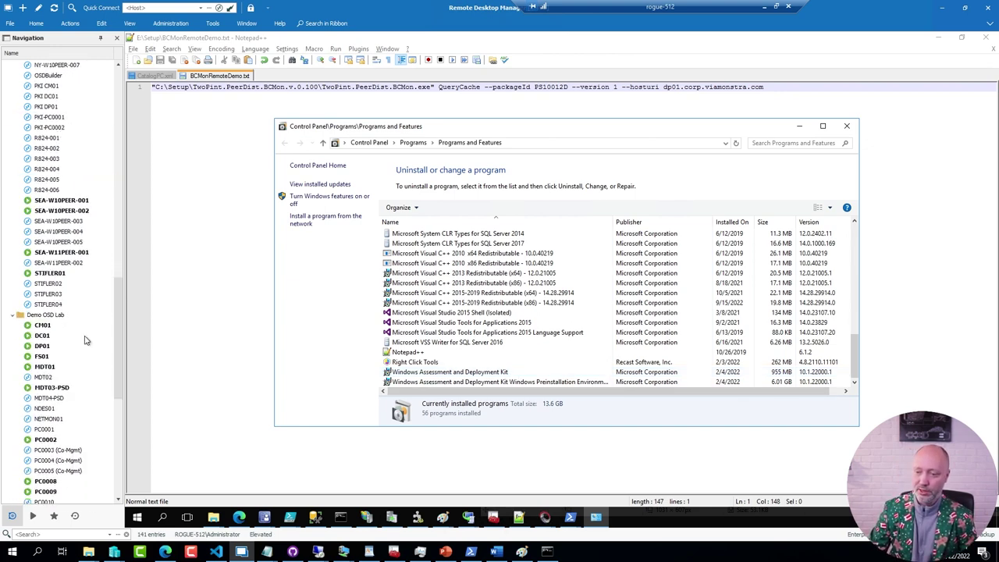
click(43, 325)
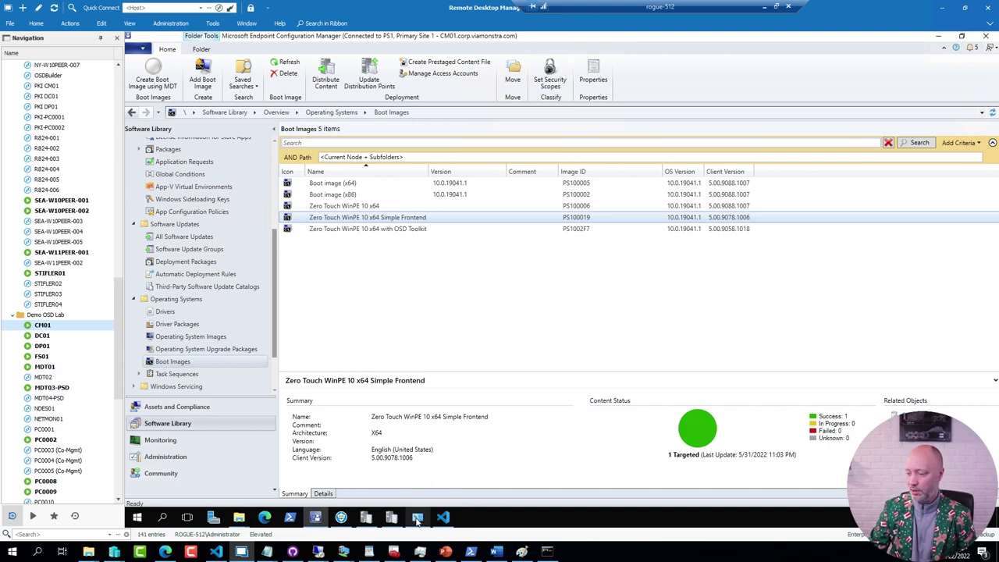
click(417, 517)
scroll(547, 410, down, 12)
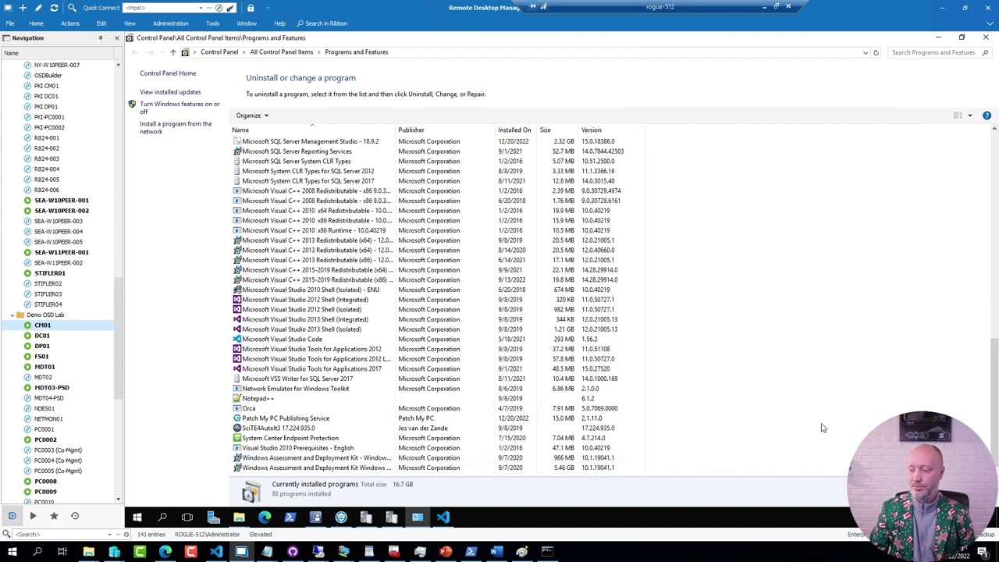
Switch to the Deployment and Imaging Tools Environment, change to the root of C: and clear the console
mouse_move(547, 551)
click(569, 468)
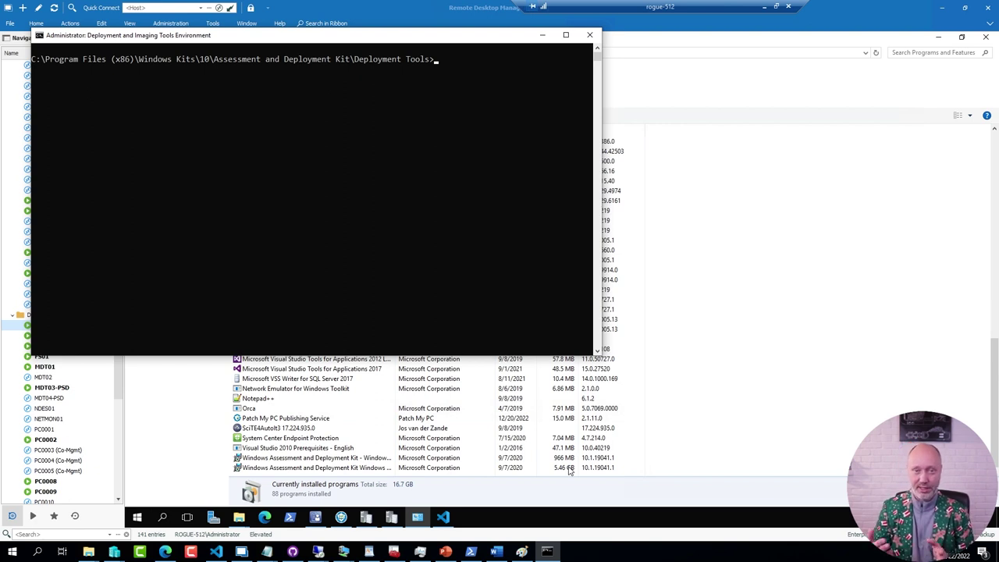
text(cd\)
key(Return)
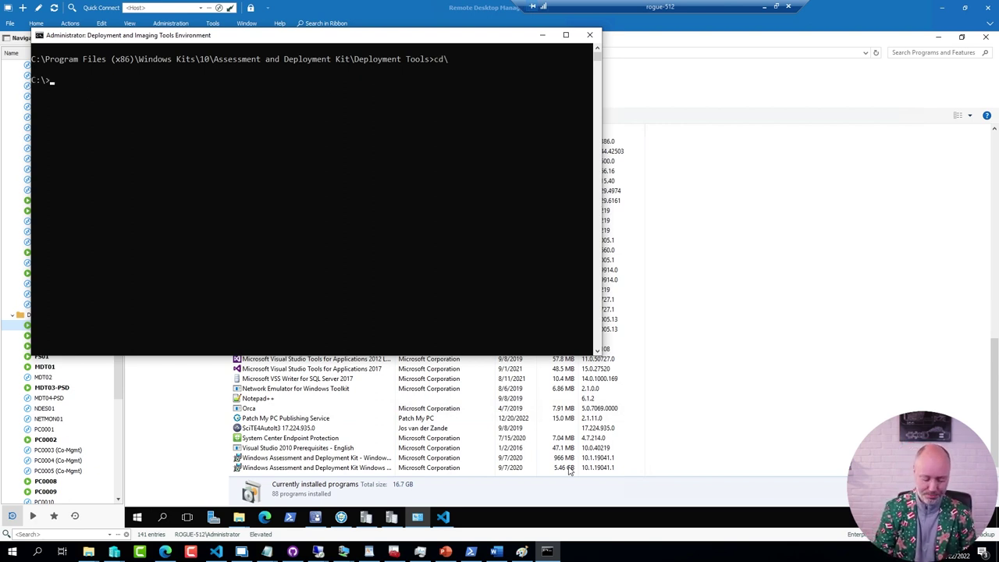
text(cls)
key(Return)
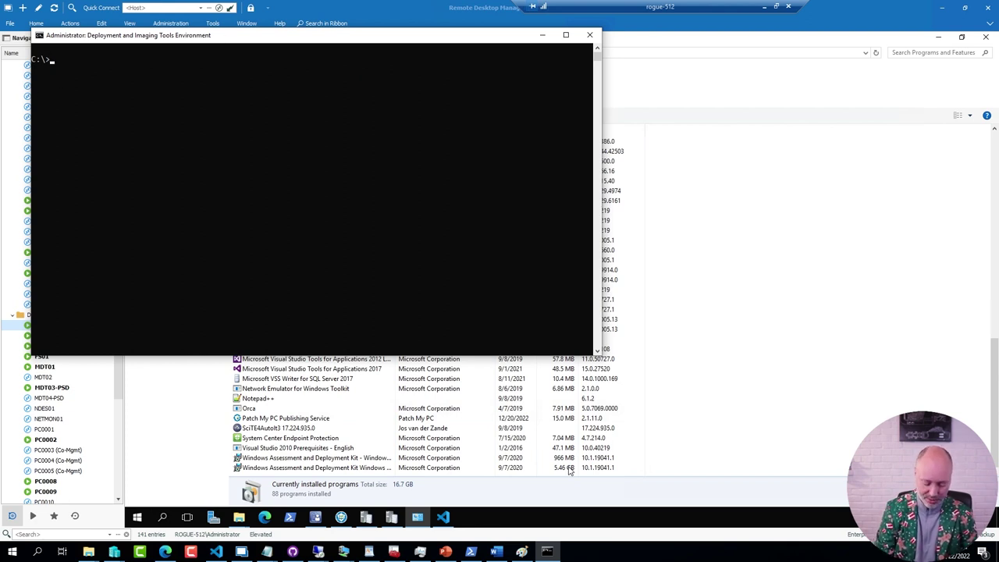
Create a 64-bit WinPE working folder with copype amd64 C:\ConfigMas-021, and clear the console output
text(copype a)
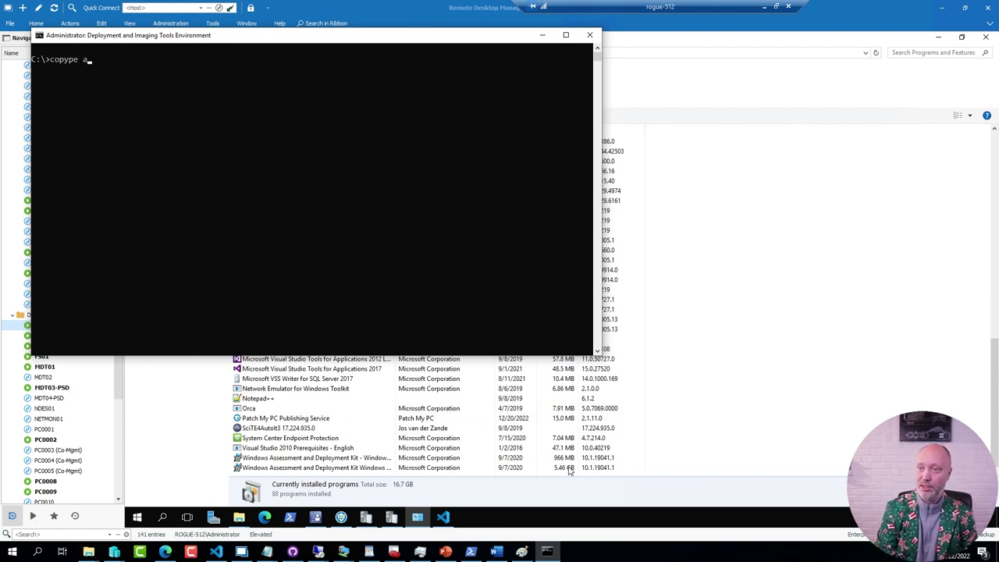
text(md64)
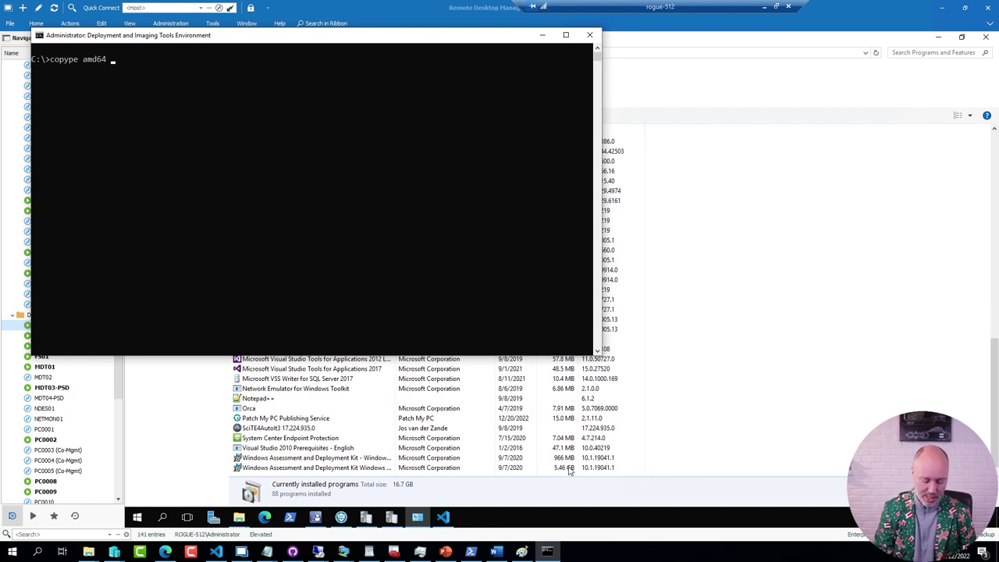
text( C:\)
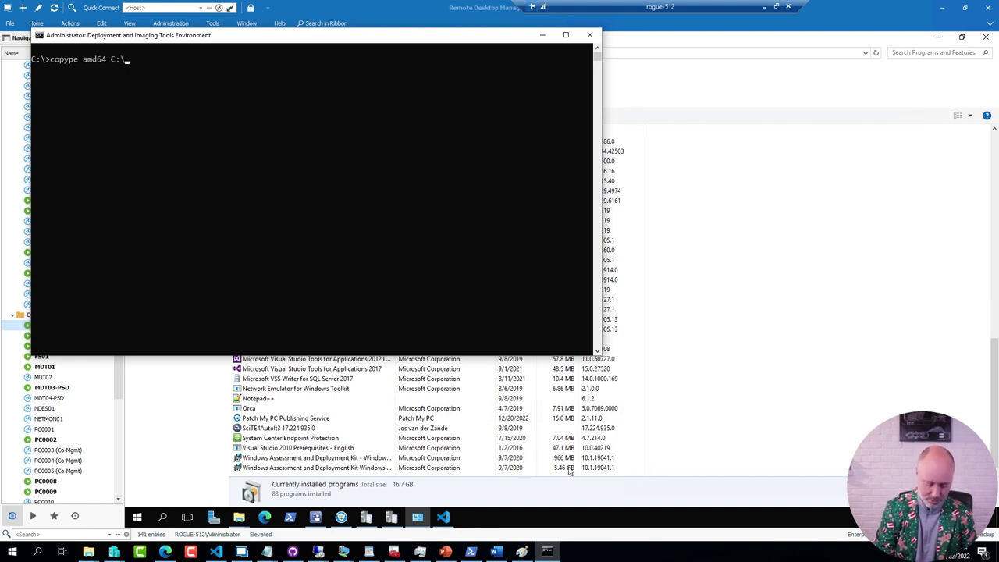
text(ConfigMas)
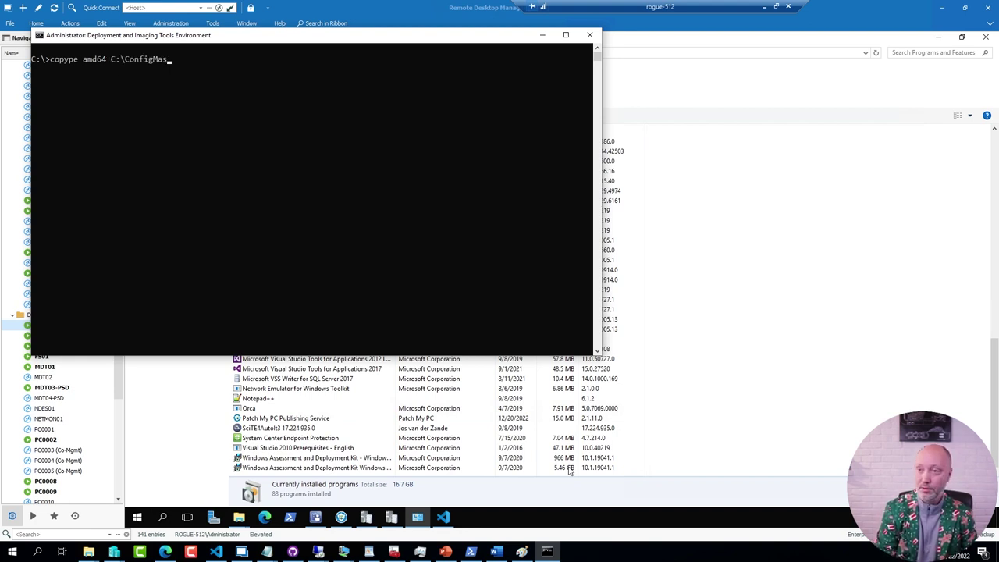
text(-021)
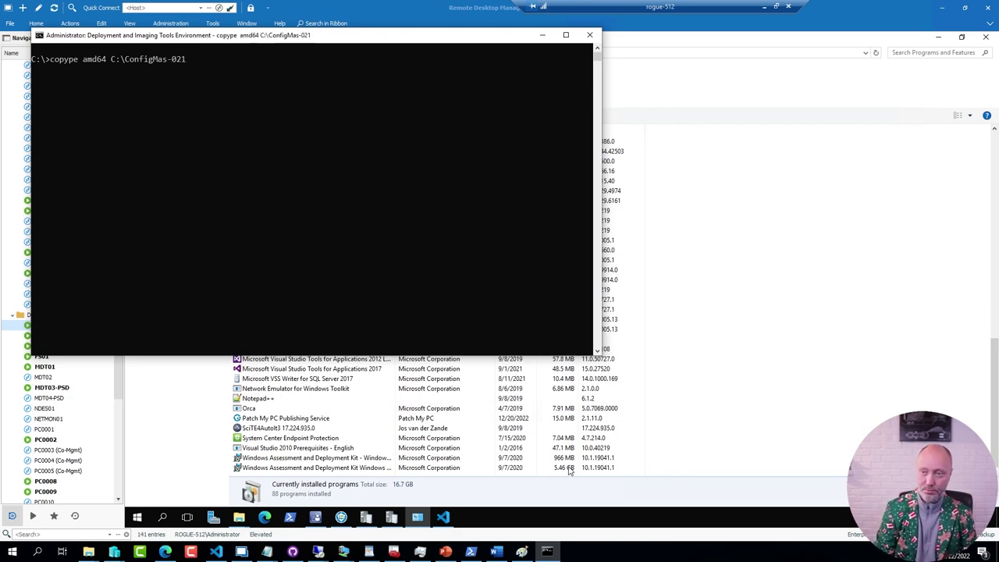
key(Return)
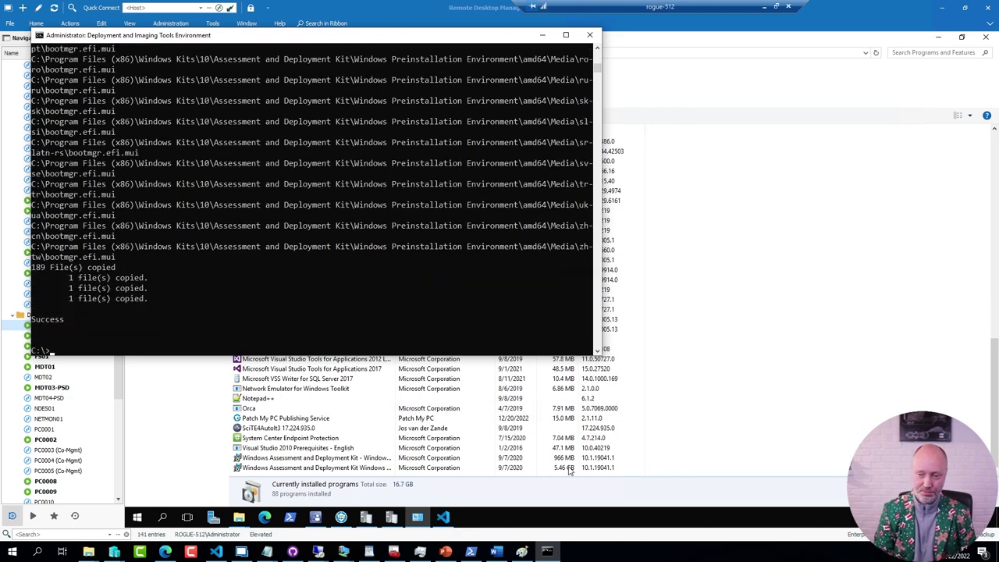
text(cls)
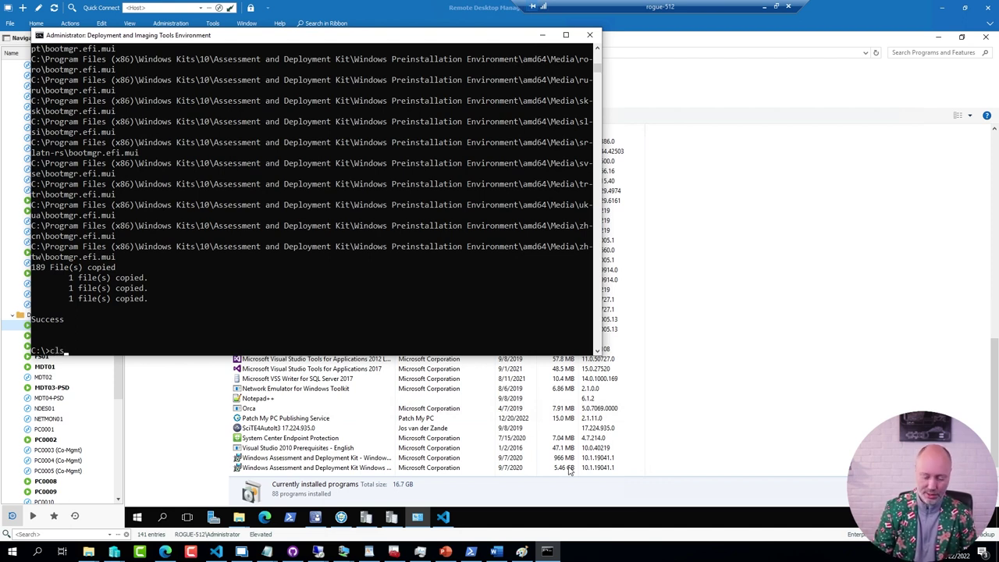
key(Return)
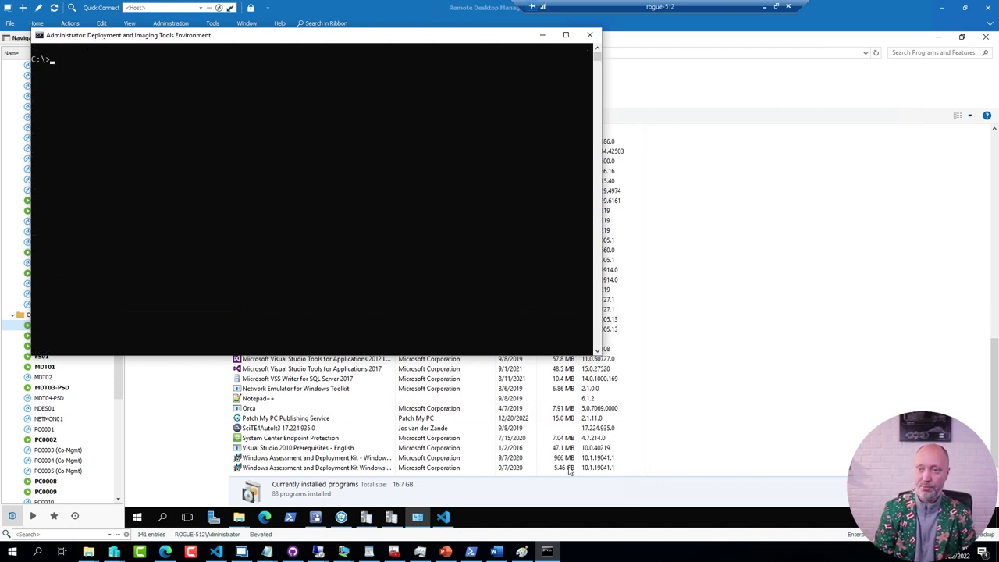
Build the bootable image with makewinpemedia /iso C:\ConfigMas-021 C:\ISO\ConfigMas-021.iso
text(makewinpemedia /iso C)
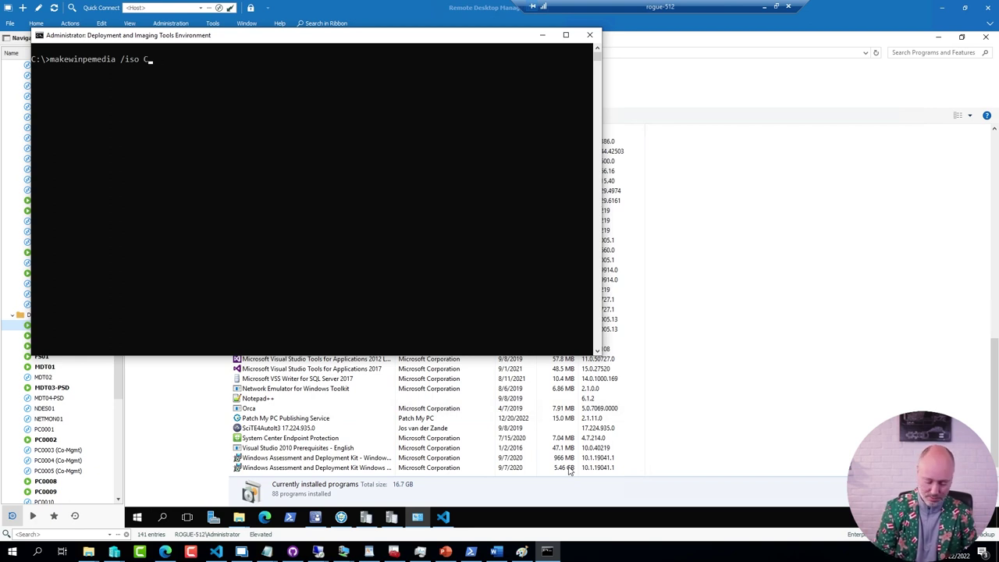
text(:\ConfigMas-021)
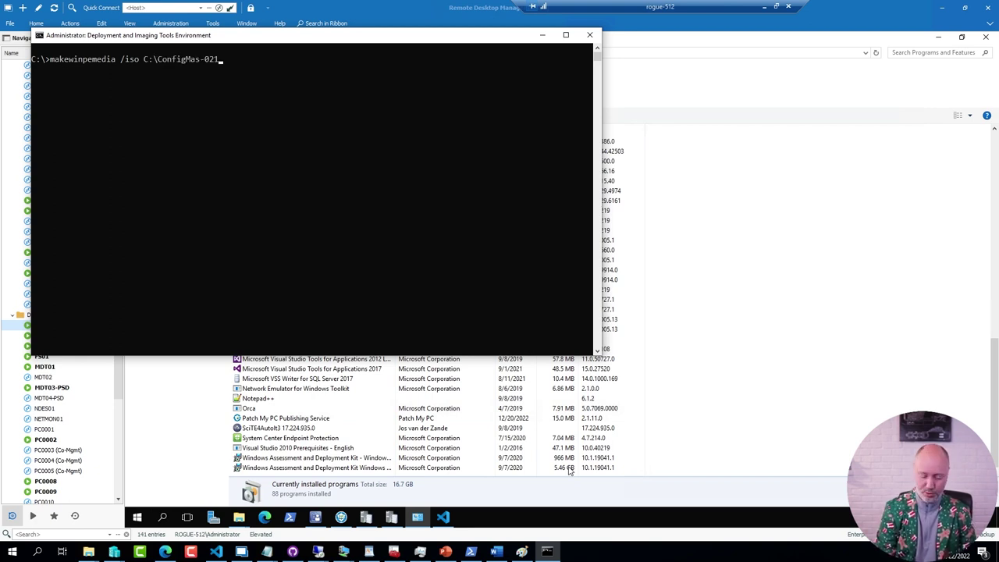
text( C:\ISO\ConfigMas-)
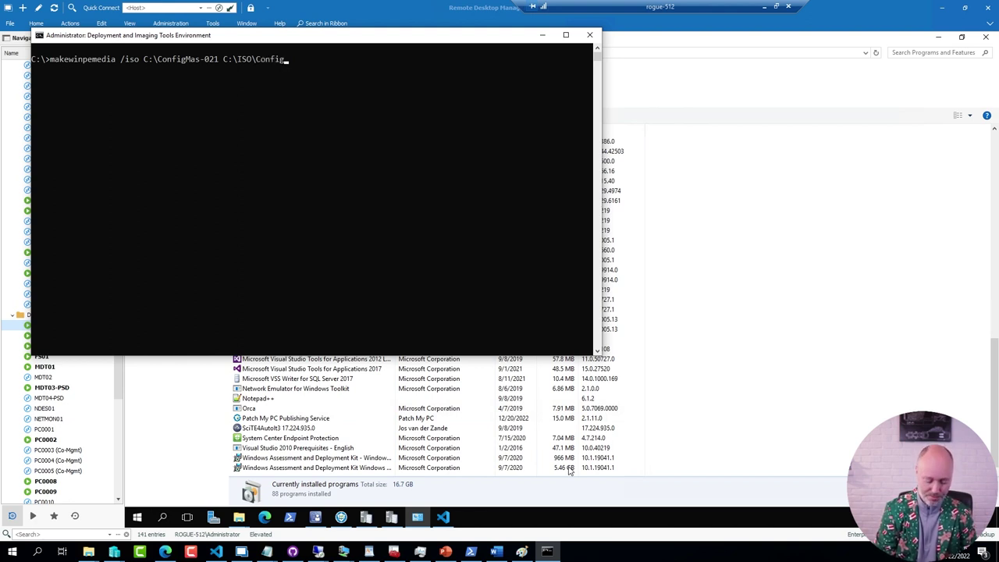
text(021.iso)
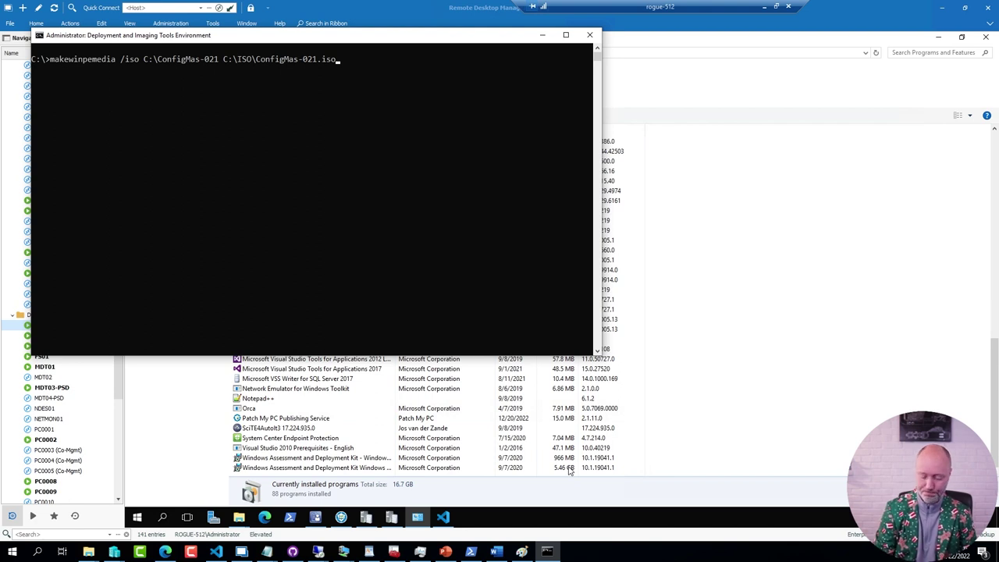
key(Return)
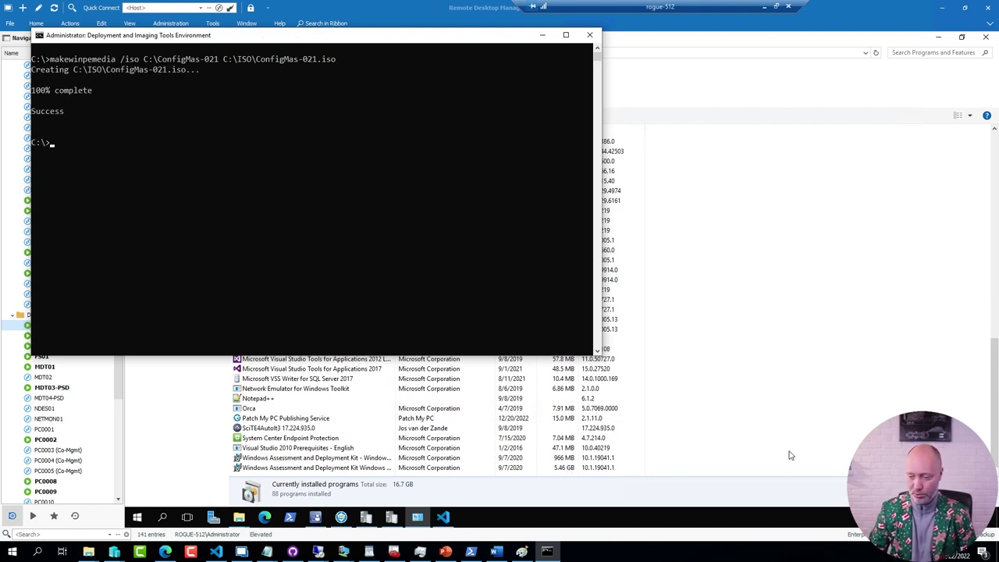
Switch to the main Hyper-V Manager window
click(115, 552)
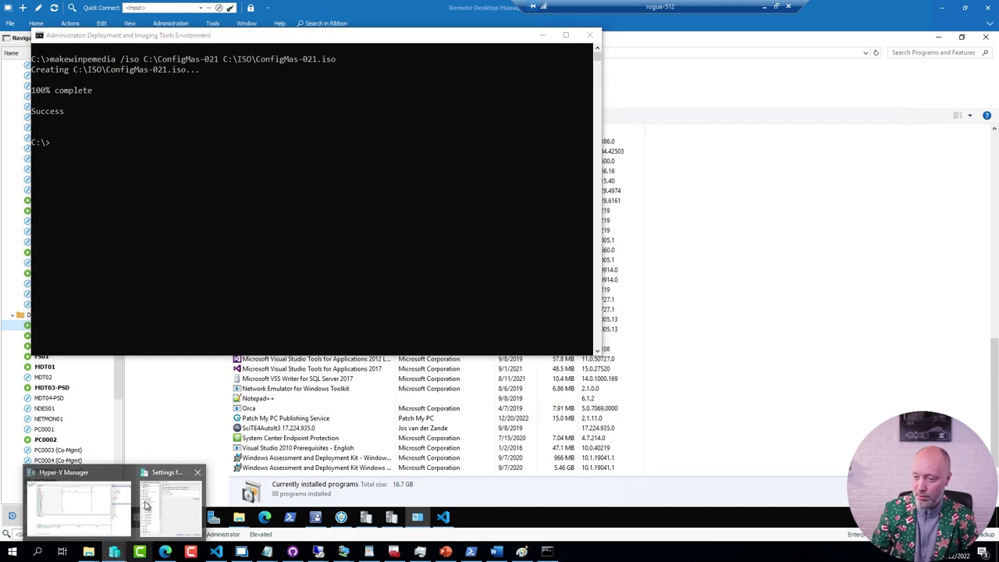
click(116, 518)
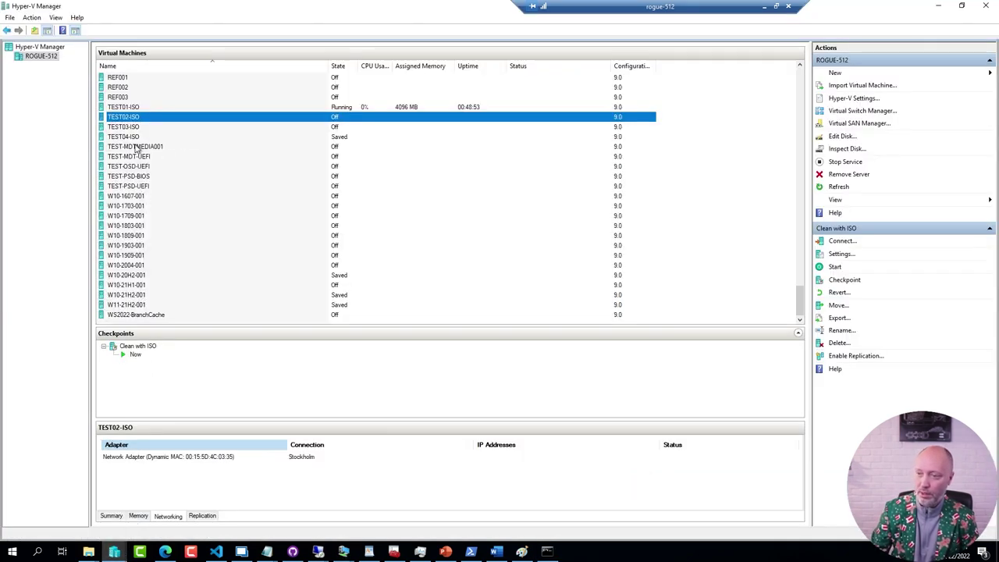
click(131, 348)
right_click(131, 348)
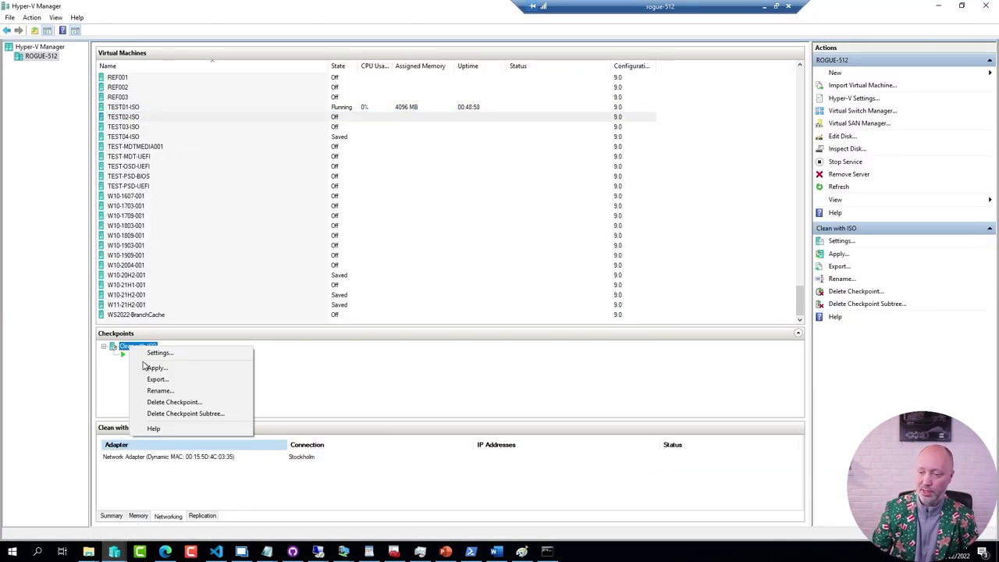
key(Escape)
Open a connection window for the TEST02-ISO virtual machine
click(129, 118)
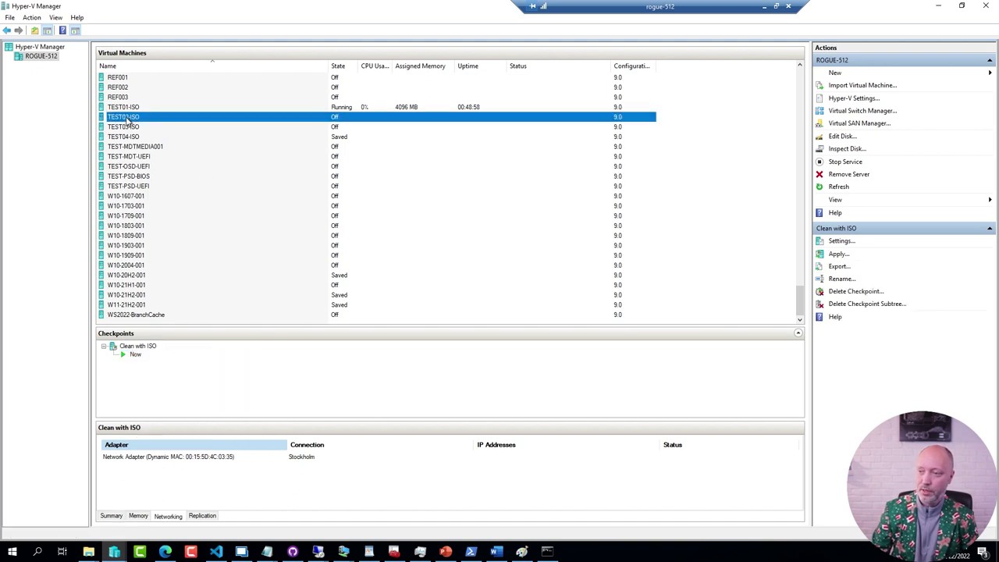
click(140, 118)
key(Escape)
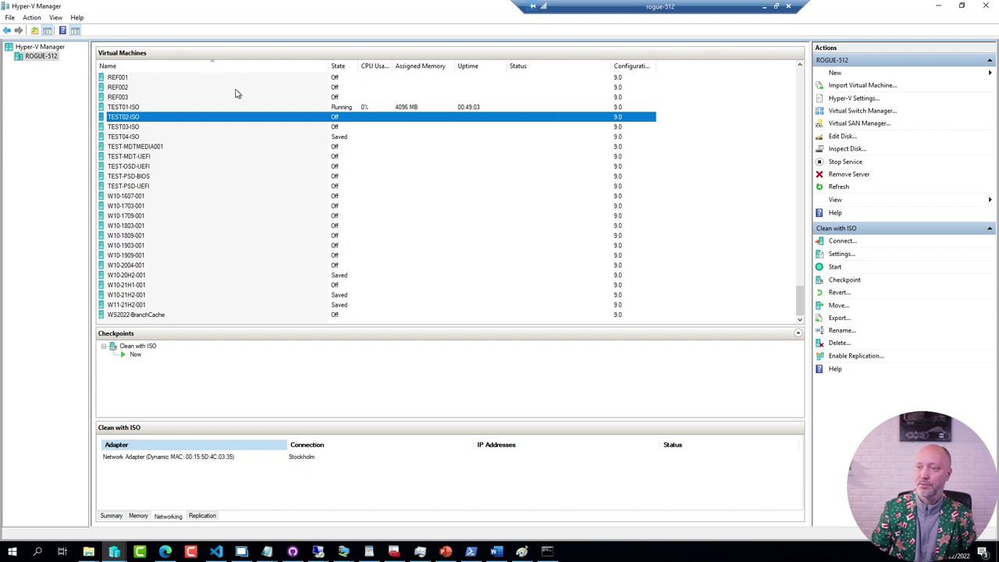
key(Return)
Insert C:\ISO\ConfigMas-021.iso into the DVD drive of TEST02-ISO and start the virtual machine
click(308, 58)
mouse_move(327, 68)
click(390, 69)
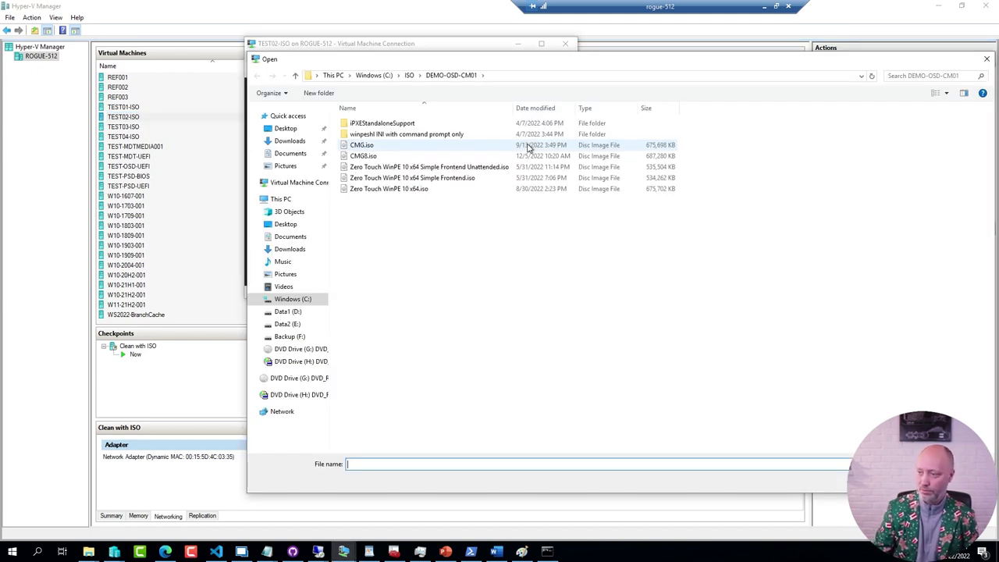
click(409, 75)
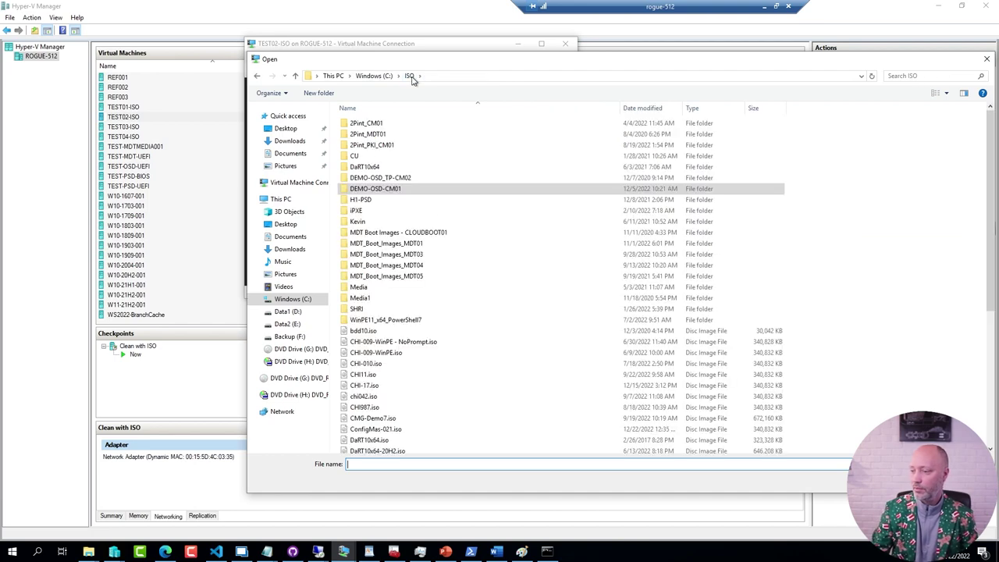
click(398, 385)
scroll(396, 395, down, 2)
click(382, 371)
double_click(383, 375)
click(410, 196)
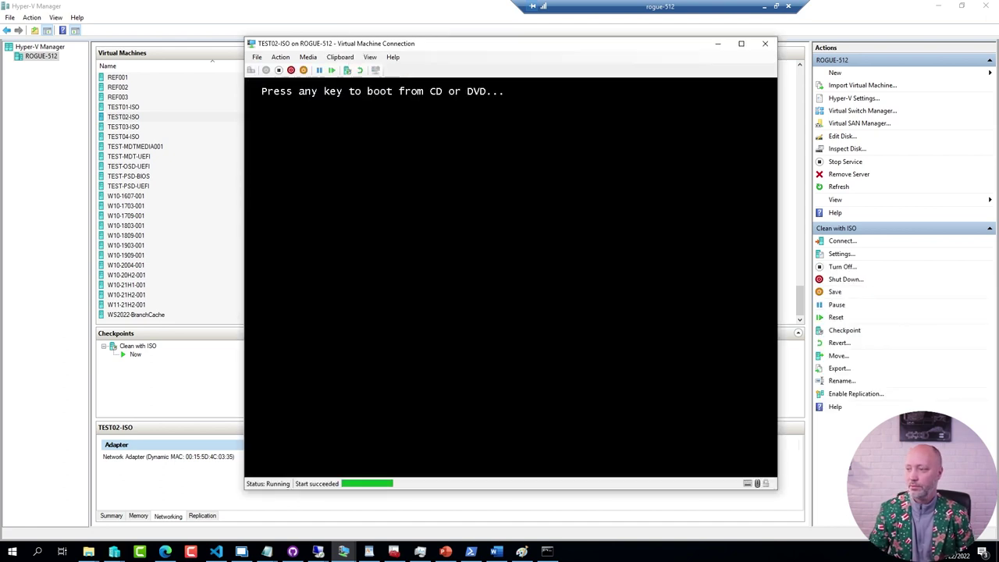
Boot TEST02-ISO from the DVD and display the contents of startnet.cmd in the WinPE command prompt
key(Return)
drag(482, 46, 381, 45)
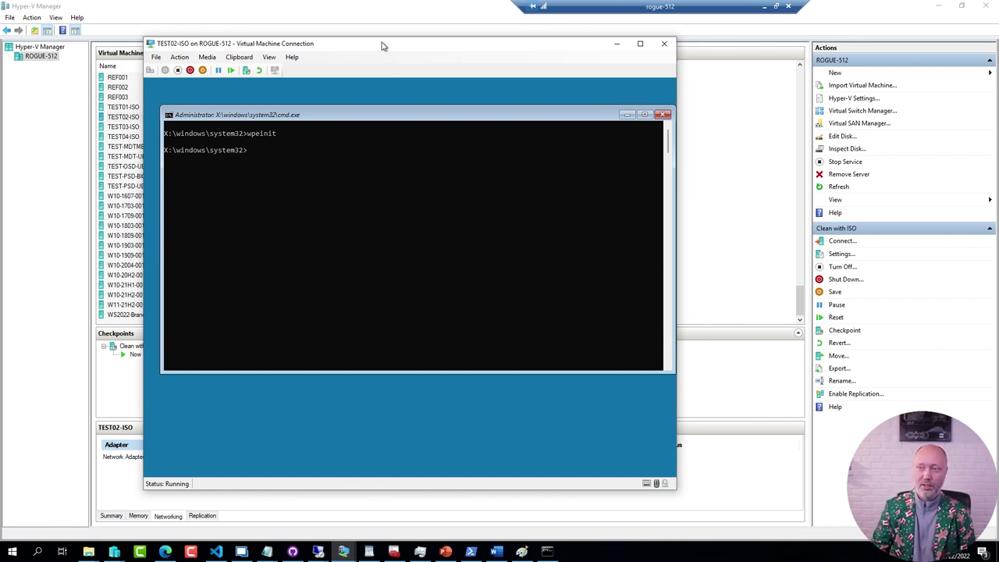
click(398, 185)
text(type startnet.cmd)
key(Return)
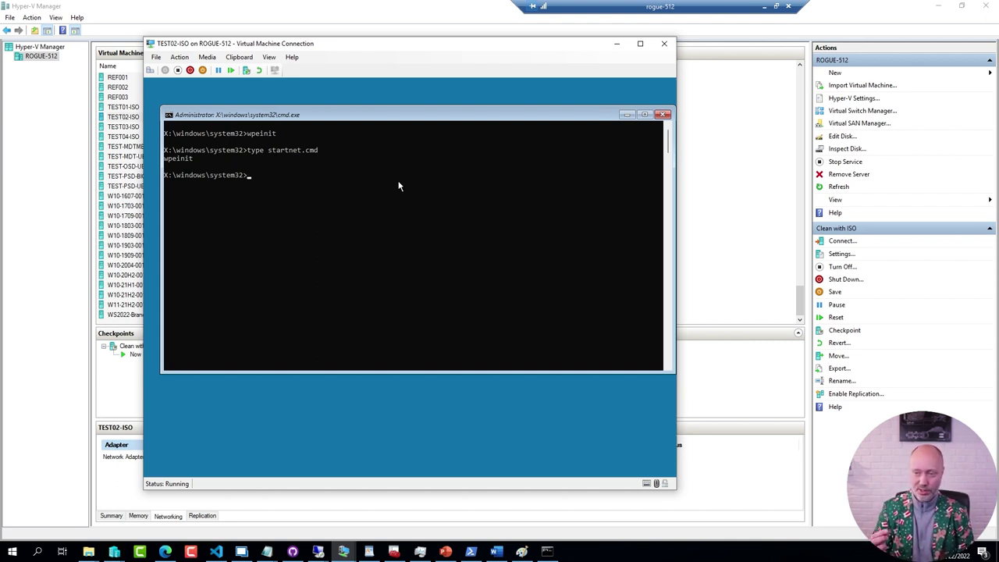
List the files in X:\windows\system32 whose names match winpeshl*
text(dir w)
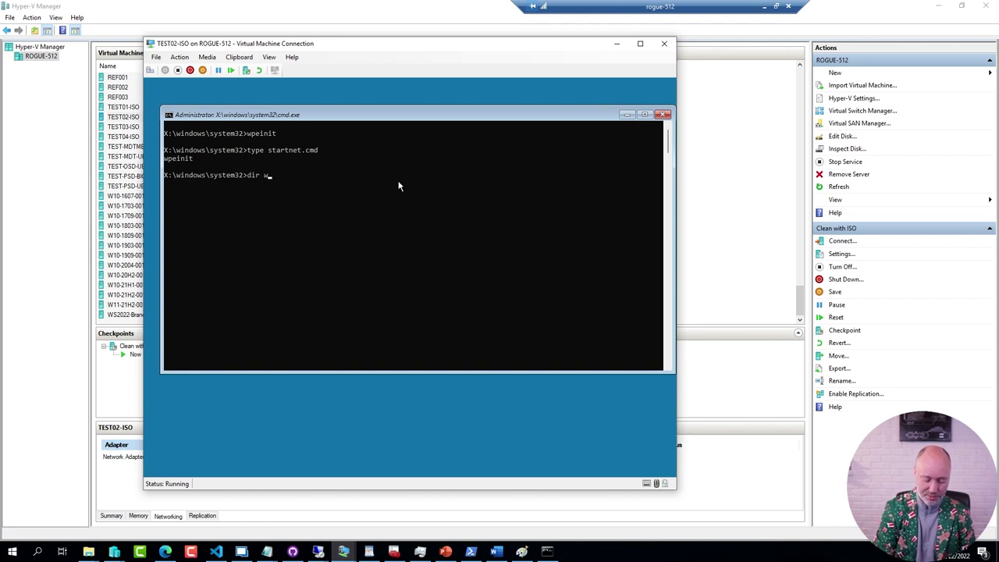
text(inde)
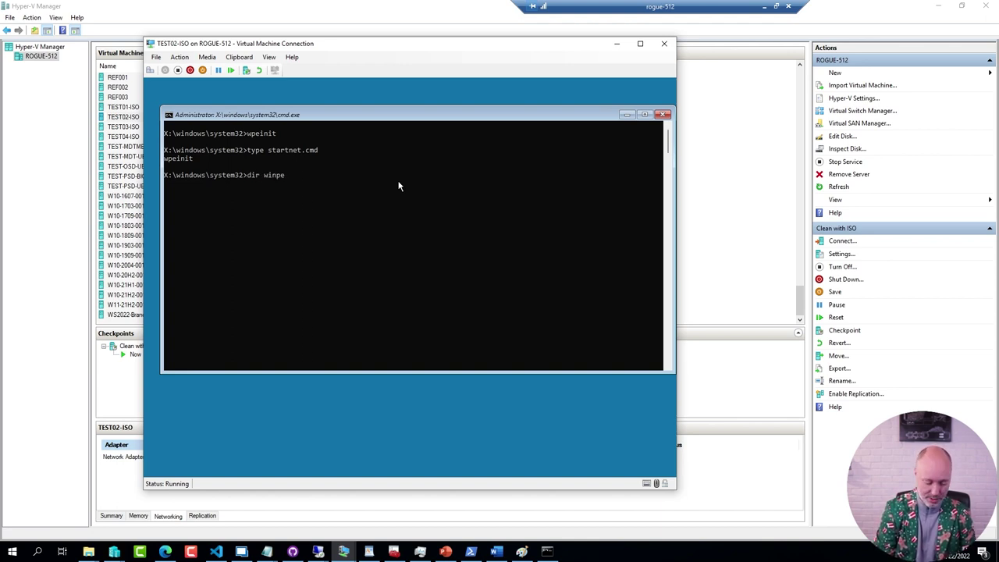
text(shl*)
key(Return)
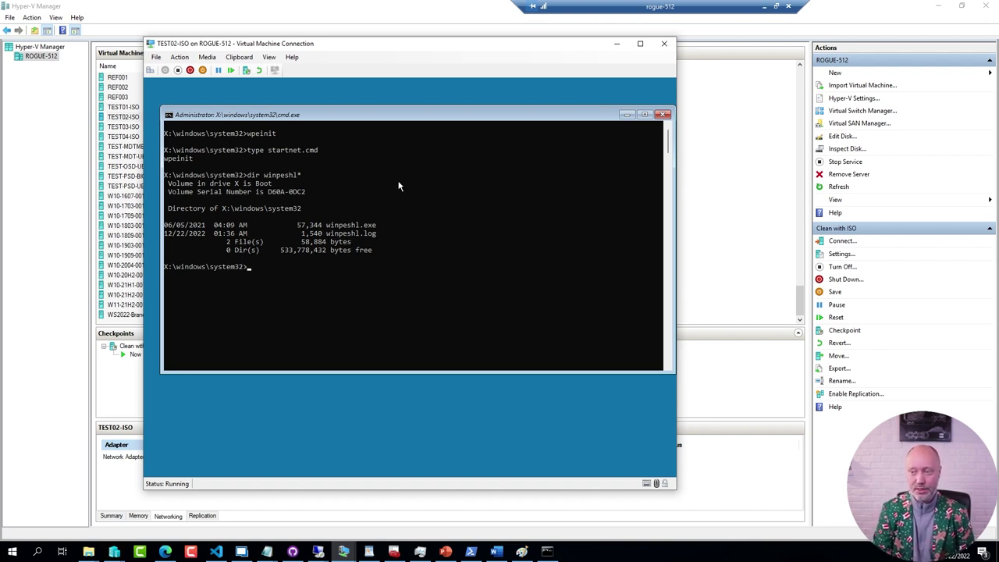
Switch to the root of the X: drive and list its contents
text(cd\)
key(Return)
text(dir)
key(Return)
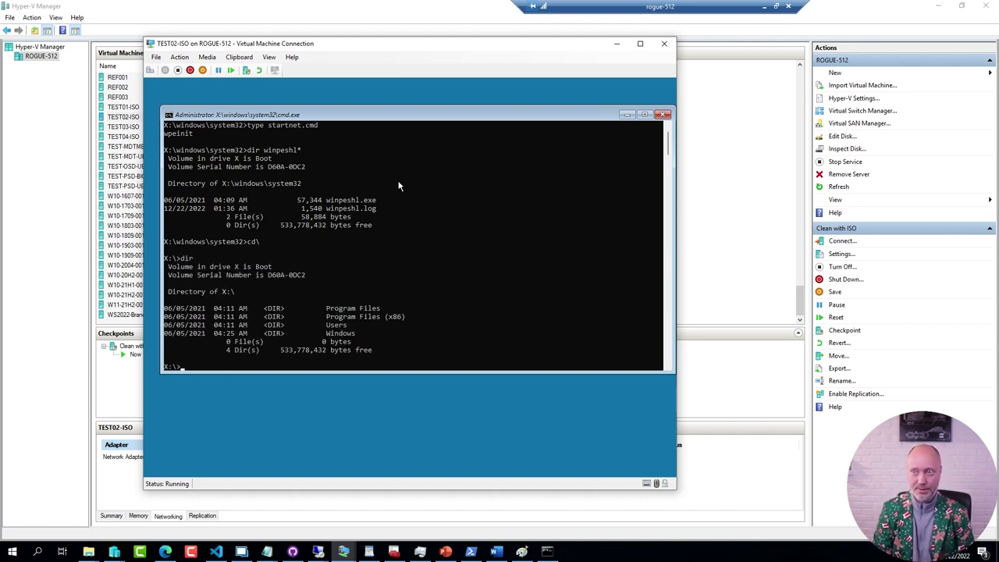
Insert the boot ISO from the MDT_Boot_Images_MDT01 folder into the DVD drive, then reset TEST02-ISO and boot from that disc
click(206, 58)
mouse_move(216, 75)
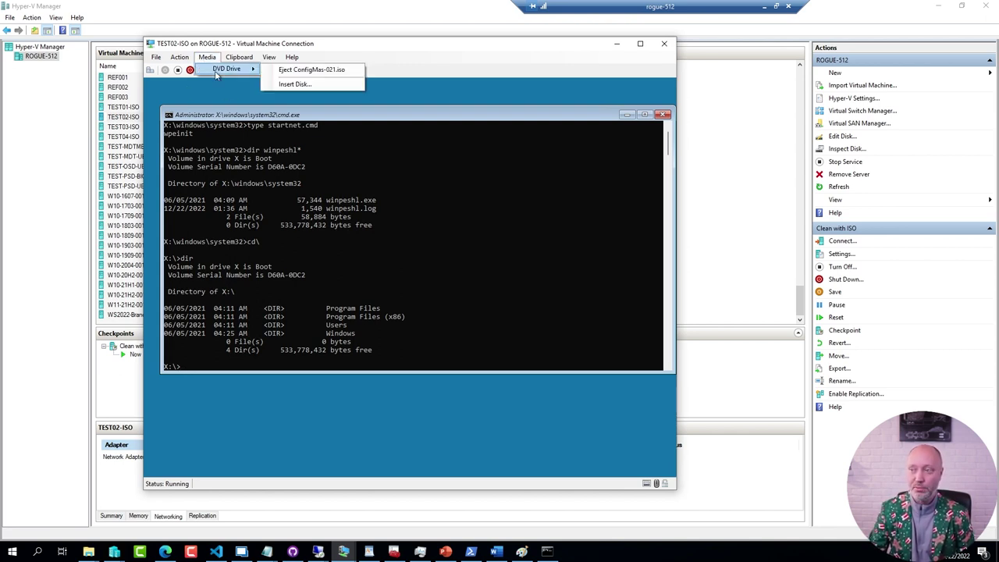
click(295, 83)
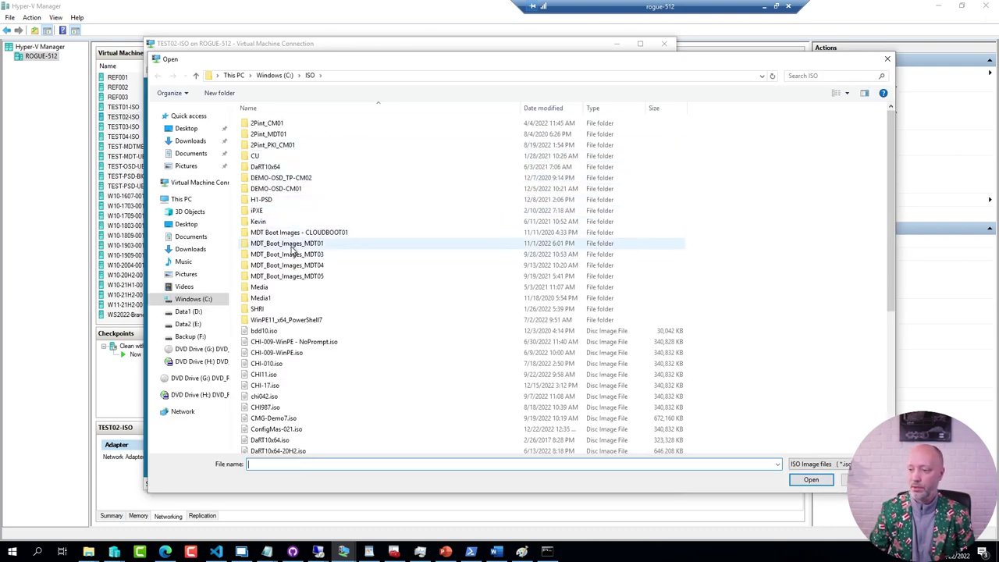
double_click(293, 247)
click(285, 158)
double_click(284, 158)
click(231, 70)
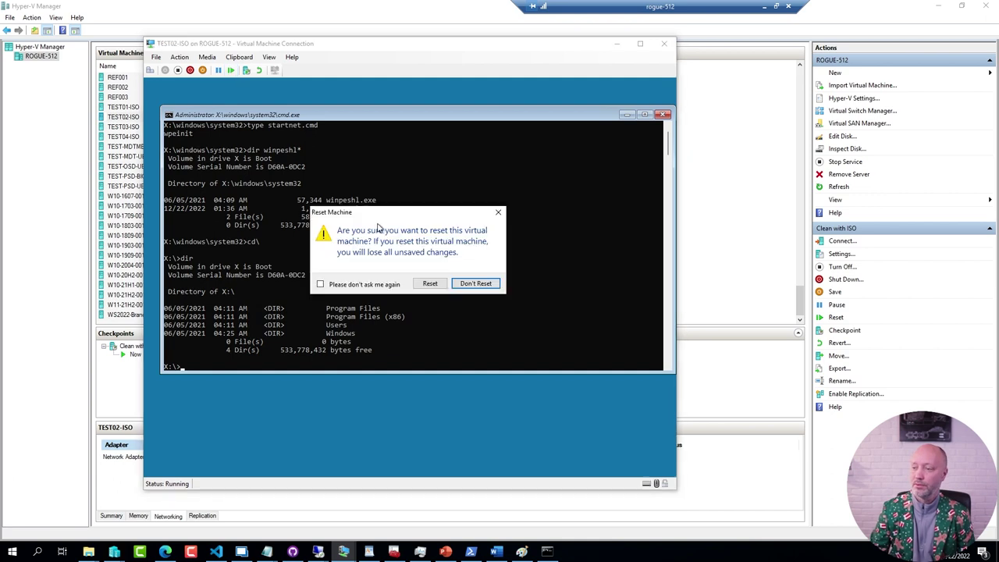
click(423, 283)
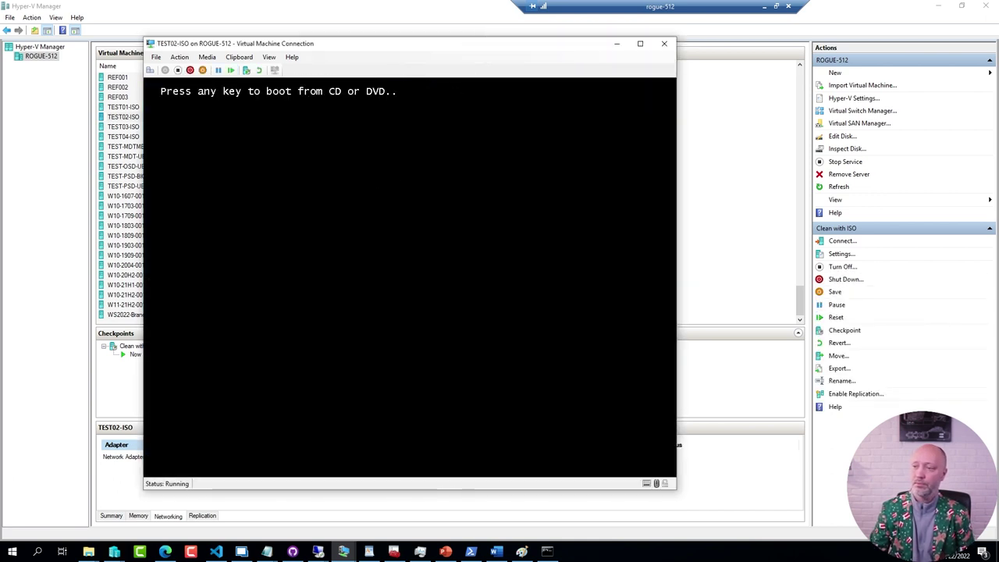
key(Return)
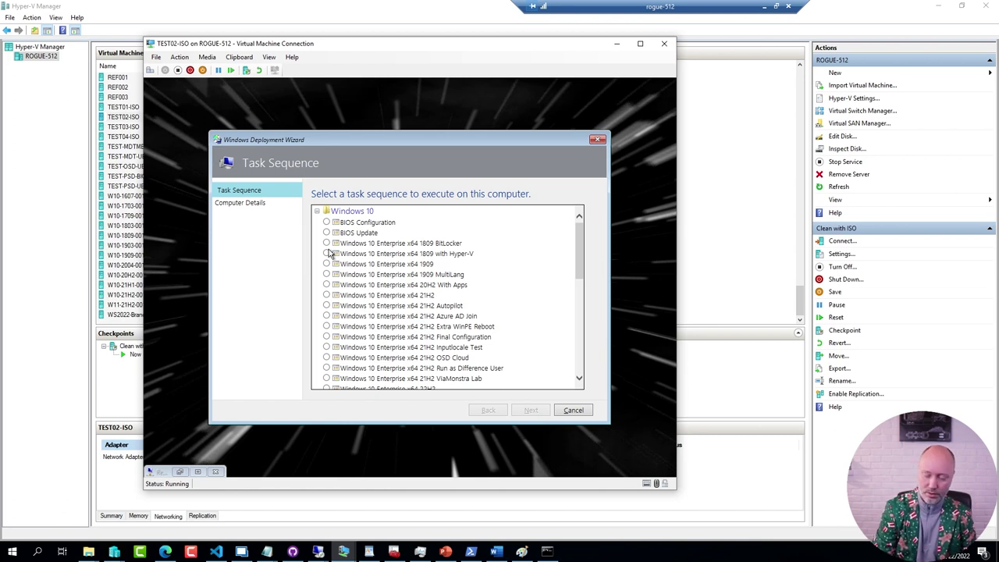
Open a command prompt over the Windows Deployment Wizard and set its font size to 24
key(F8)
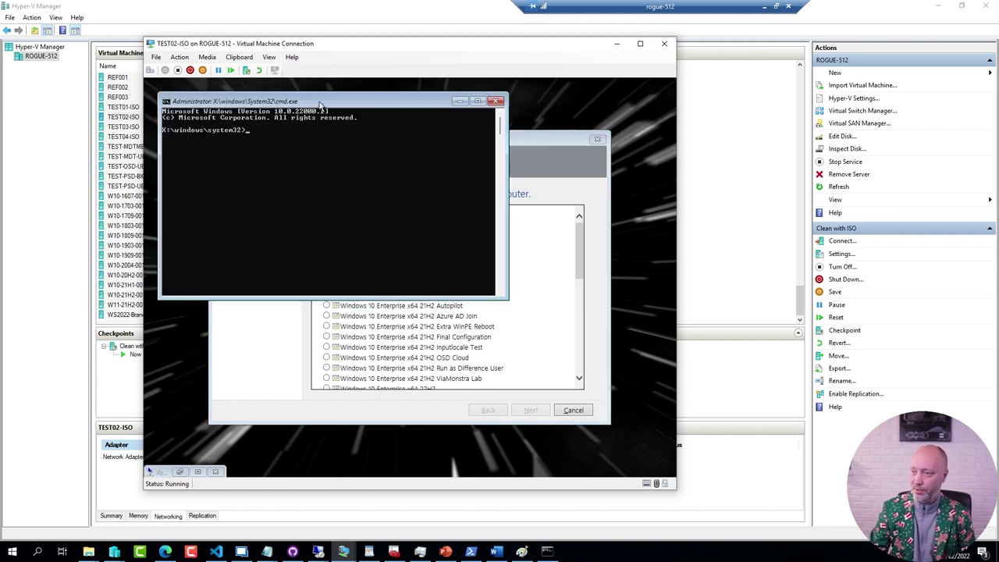
right_click(319, 105)
click(344, 203)
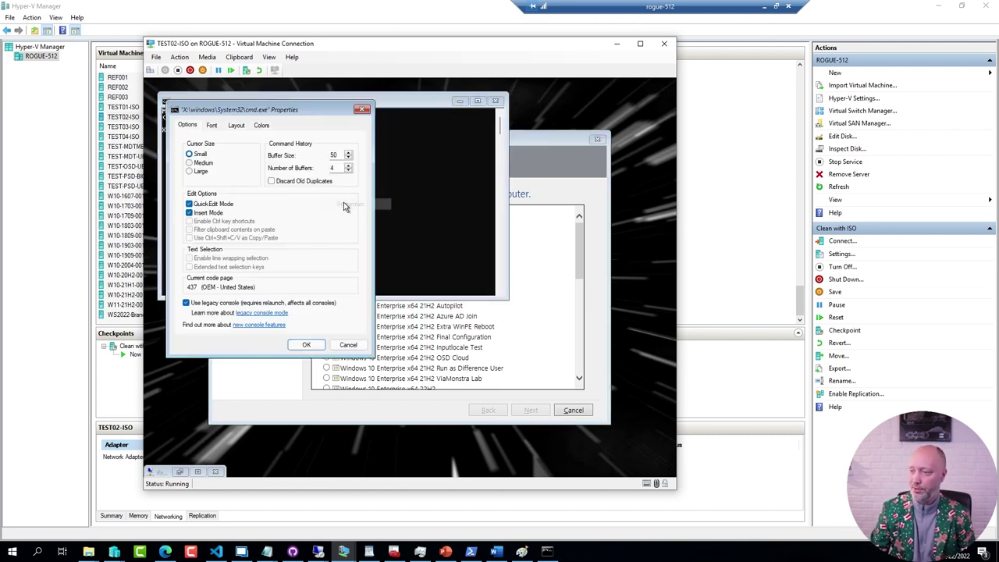
click(212, 125)
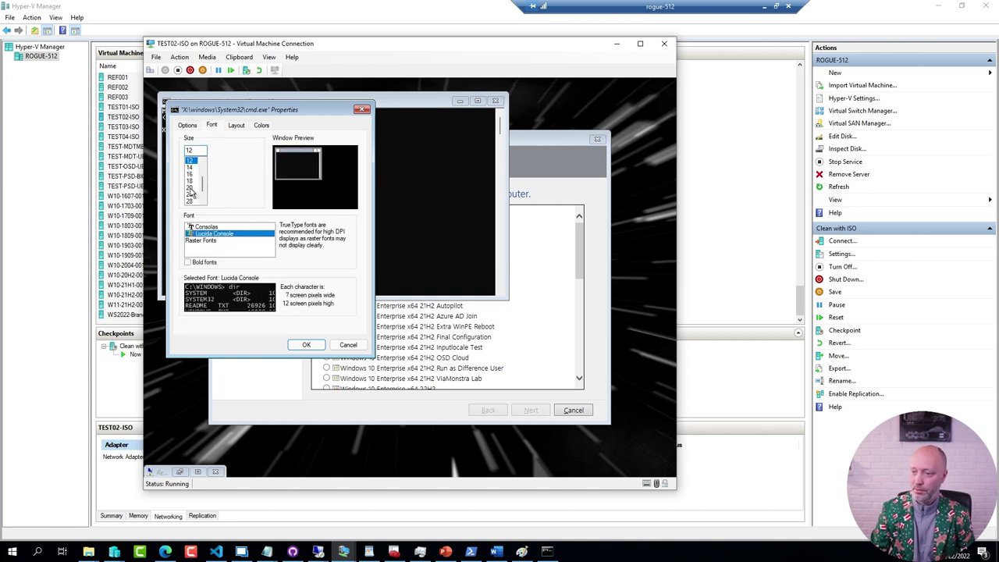
click(190, 192)
click(305, 344)
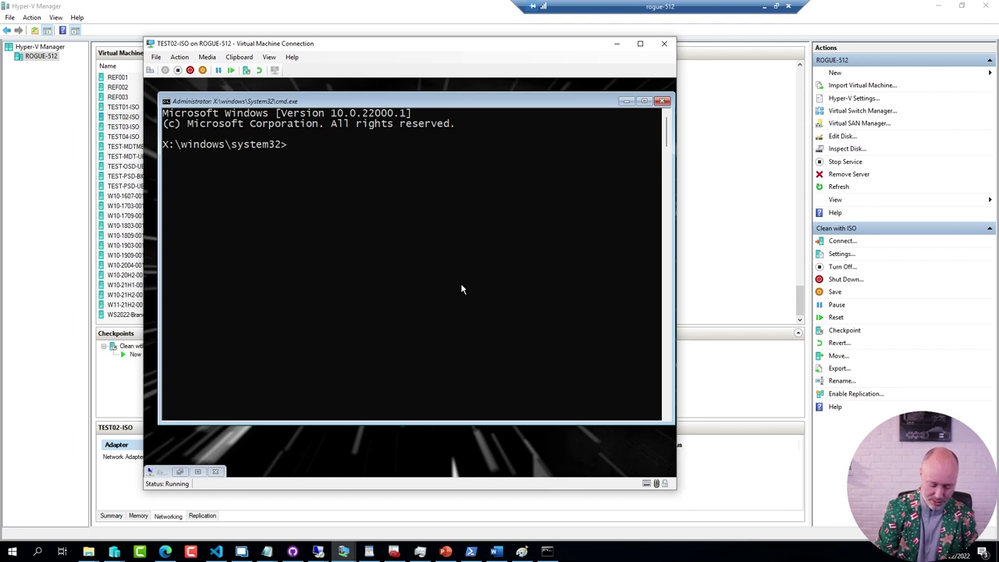
Display the contents of startnet.cmd from the MDT boot image
text(tyoe)
key(BackSpace)
key(BackSpace)
key(BackSpace)
text(pe startnet.cmd)
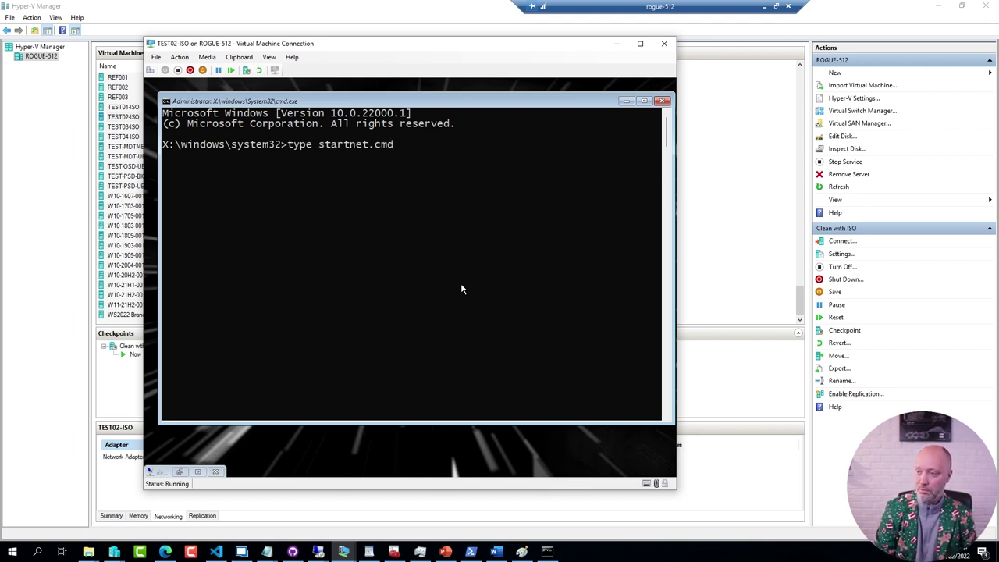
key(Return)
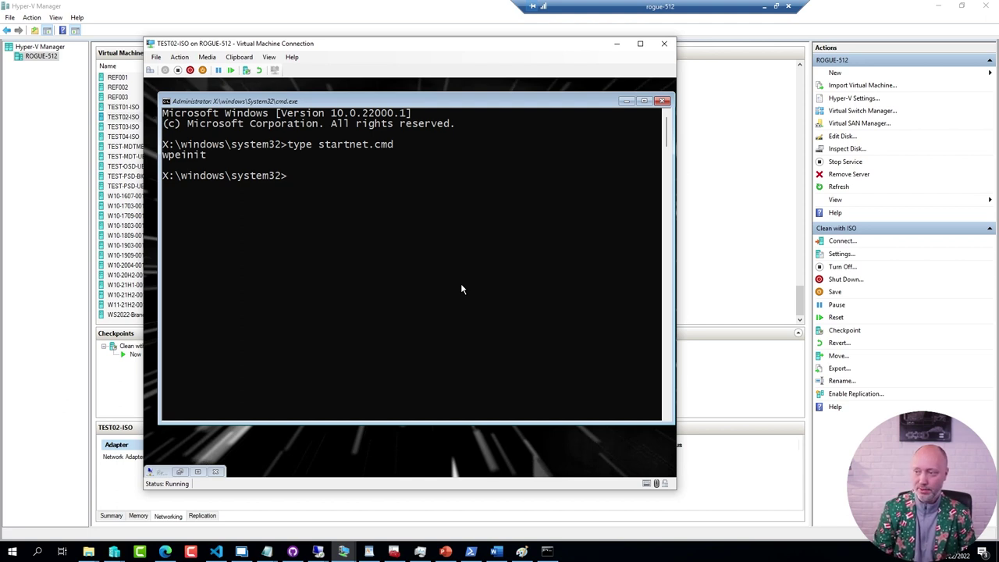
Display the MDT boot image's winpeshl.ini and highlight the bddrun.exe,/bootstrap entry in it
key(Up)
key(BackSpace)
key(BackSpace)
key(BackSpace)
key(BackSpace)
key(BackSpace)
key(BackSpace)
key(BackSpace)
key(BackSpace)
key(BackSpace)
key(BackSpace)
key(BackSpace)
key(BackSpace)
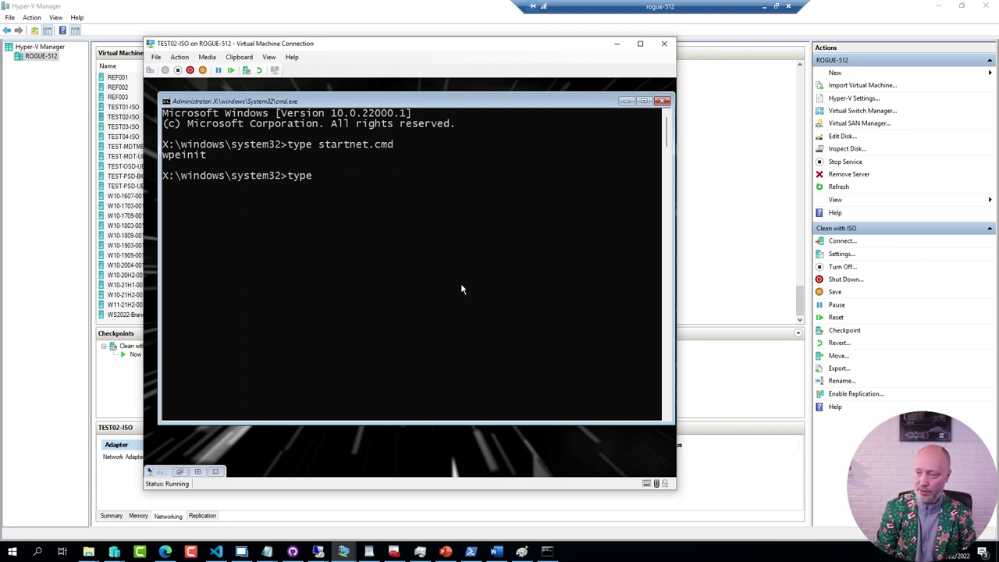
text(winpe.bmp)
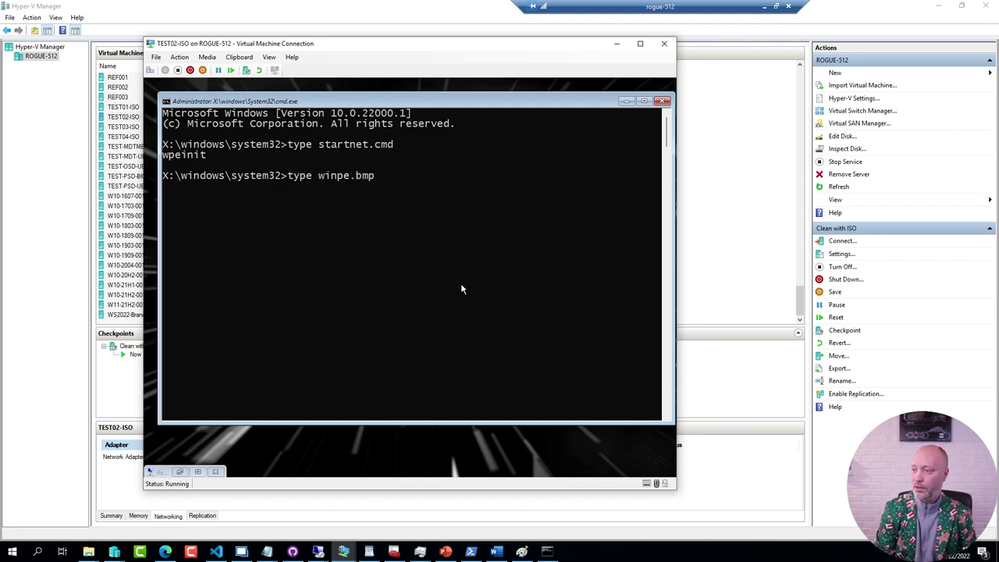
key(Tab)
key(Tab)
key(Tab)
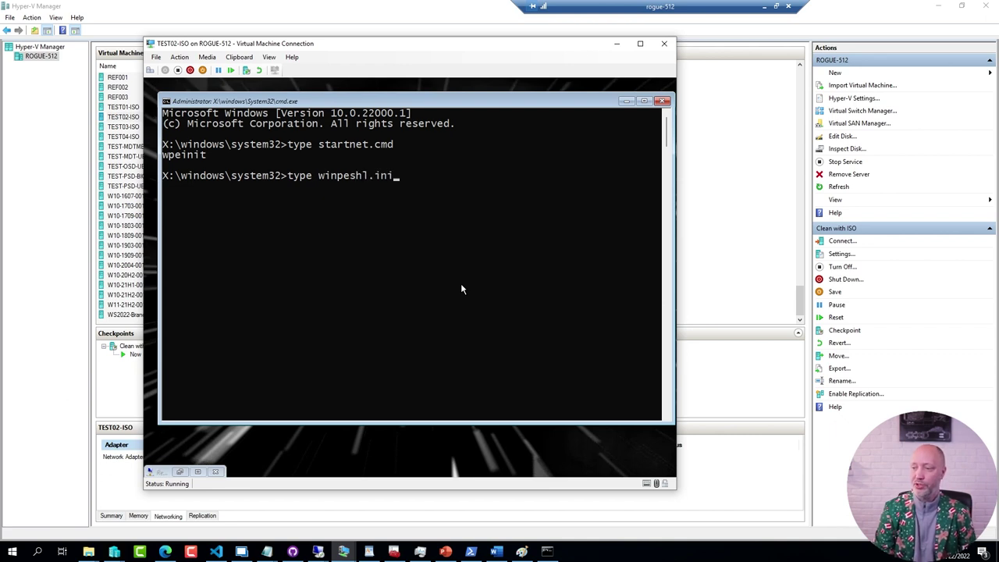
key(Return)
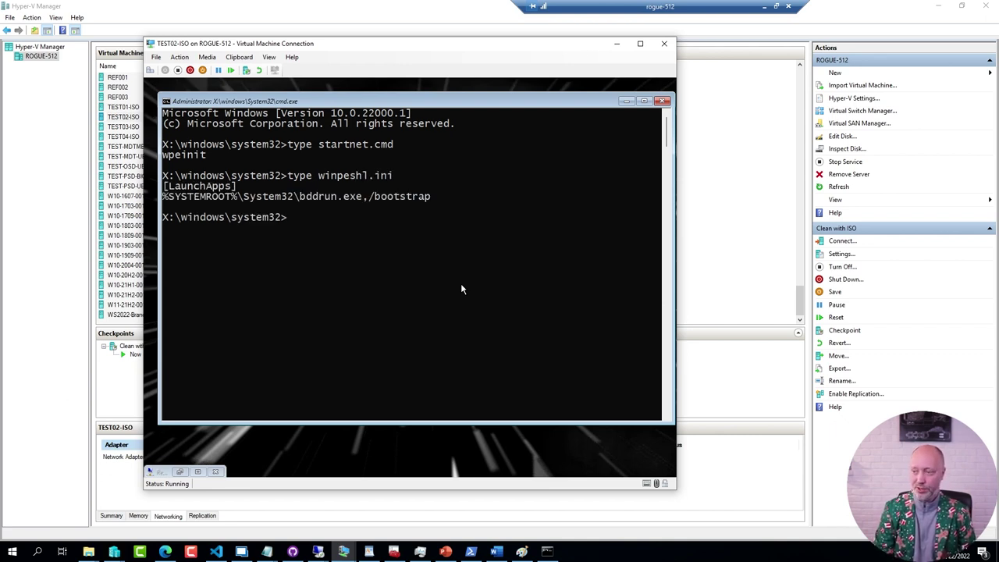
drag(299, 202, 428, 200)
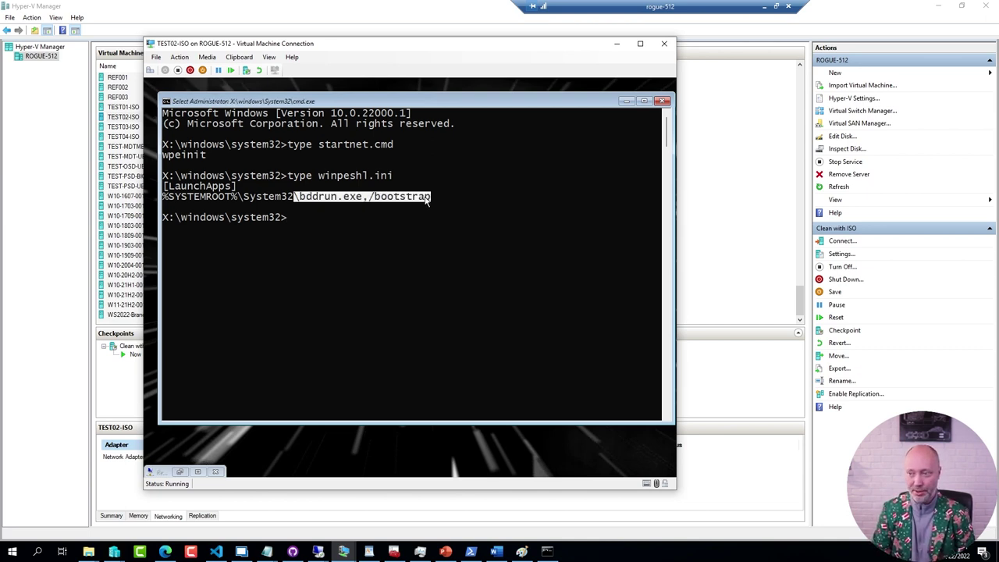
click(427, 200)
Display Unattend.xml from the root of X: and highlight its display settings and the LiteTouch.wsf command path
text(cd\)
key(Return)
text(type Unattend.xml)
key(Return)
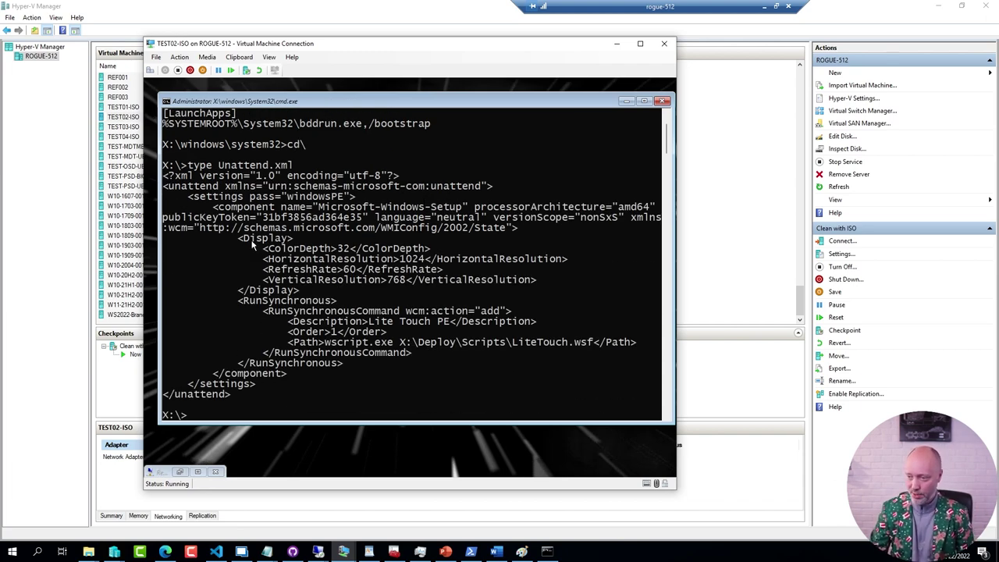
drag(251, 239, 394, 288)
click(410, 304)
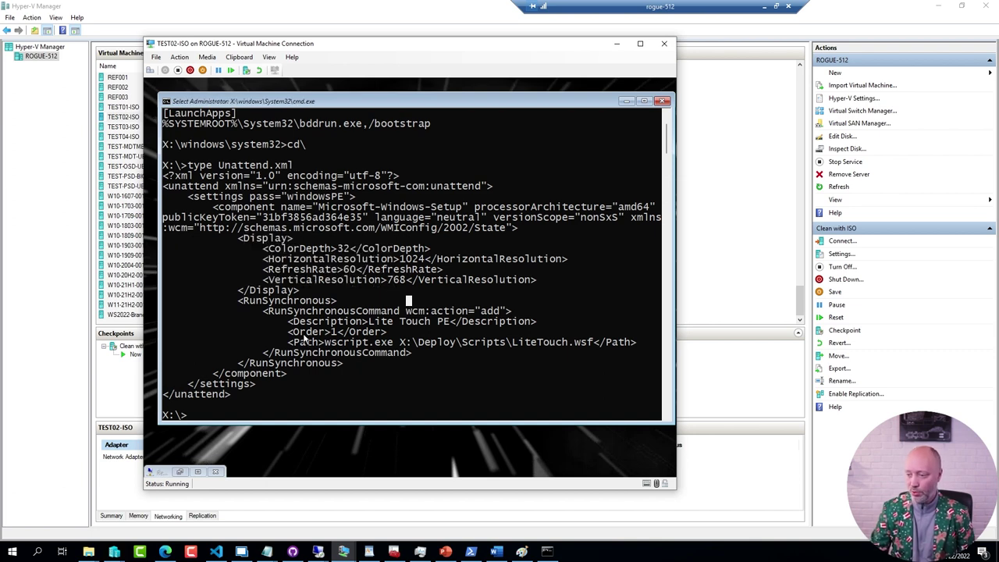
drag(304, 337, 611, 353)
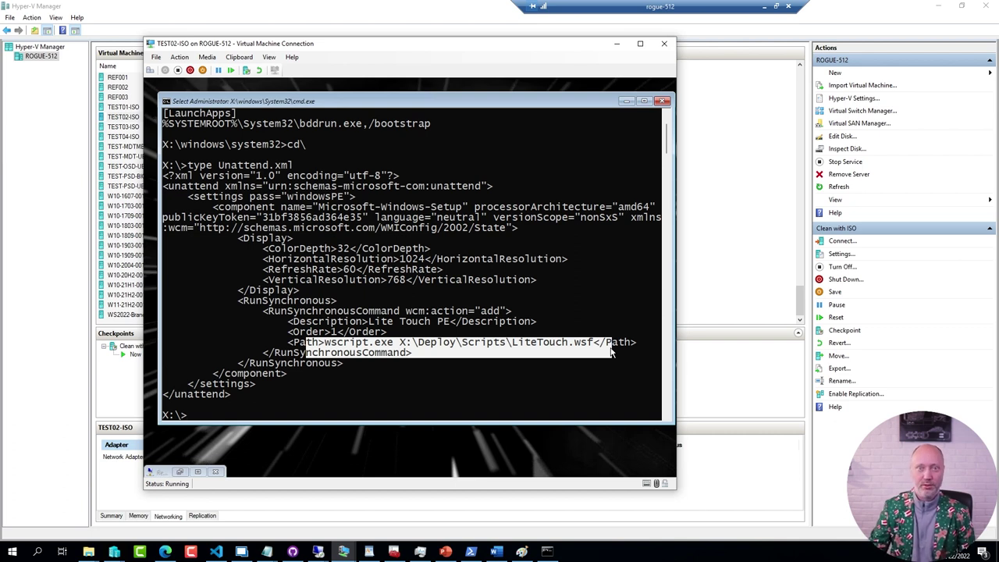
Insert the boot ISO from the DEMO-OSD-CM01 folder into the DVD drive and reset TEST02-ISO
click(207, 57)
mouse_move(227, 69)
click(312, 84)
click(310, 76)
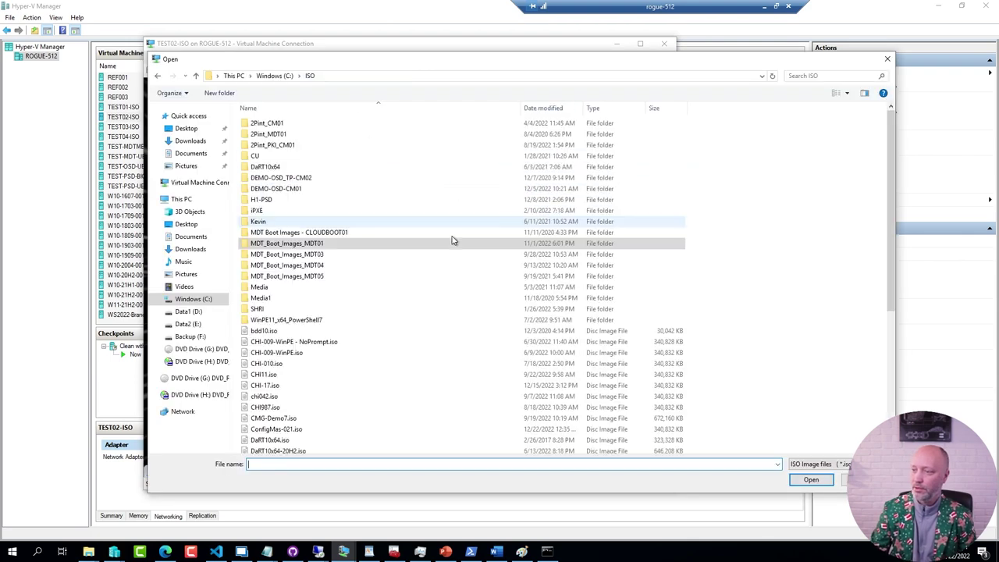
click(285, 191)
double_click(285, 191)
double_click(278, 196)
click(230, 69)
click(430, 283)
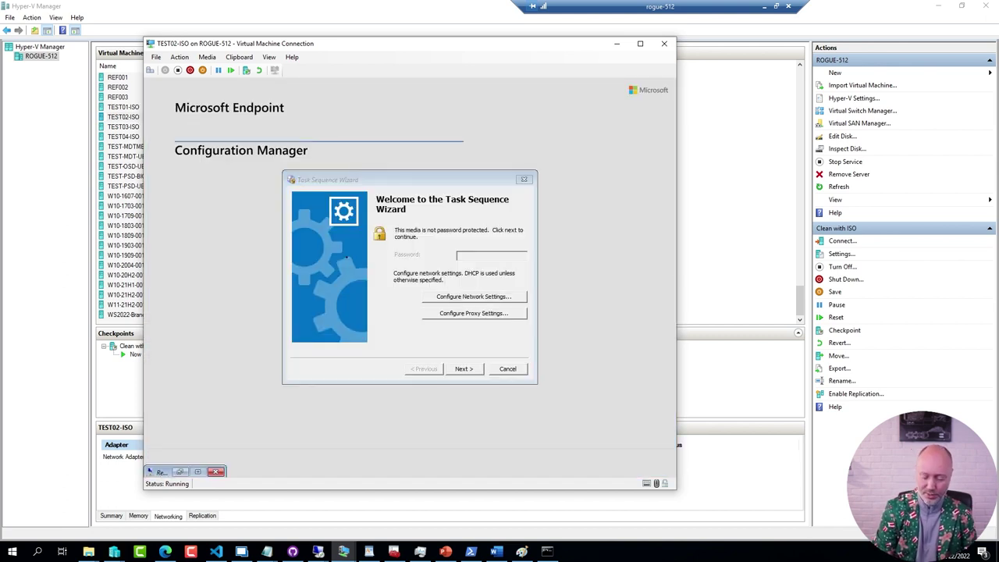
Open a command prompt over the Configuration Manager Task Sequence Wizard and set its font size to 24
key(F8)
right_click(302, 143)
click(328, 244)
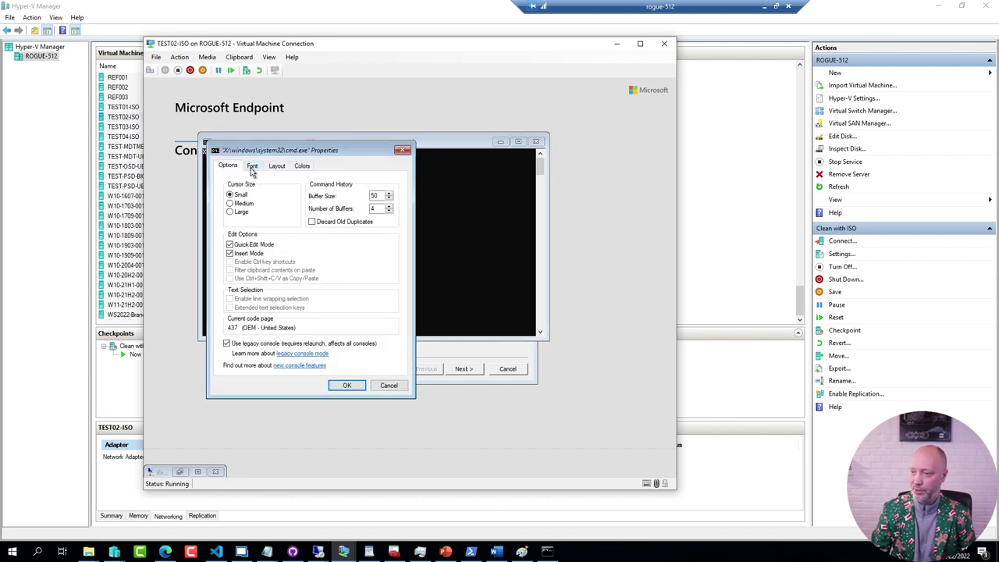
click(252, 166)
click(248, 273)
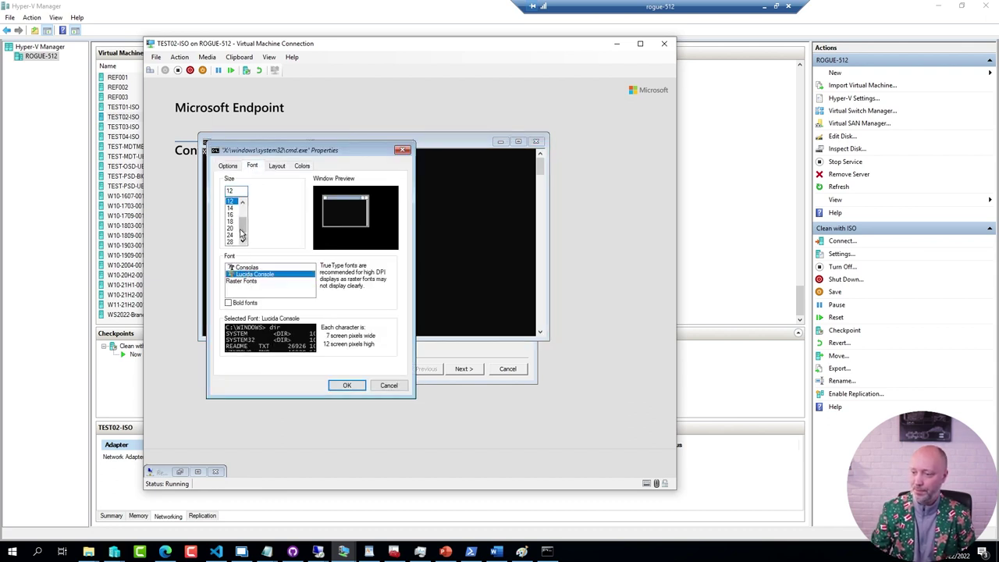
click(230, 234)
click(346, 386)
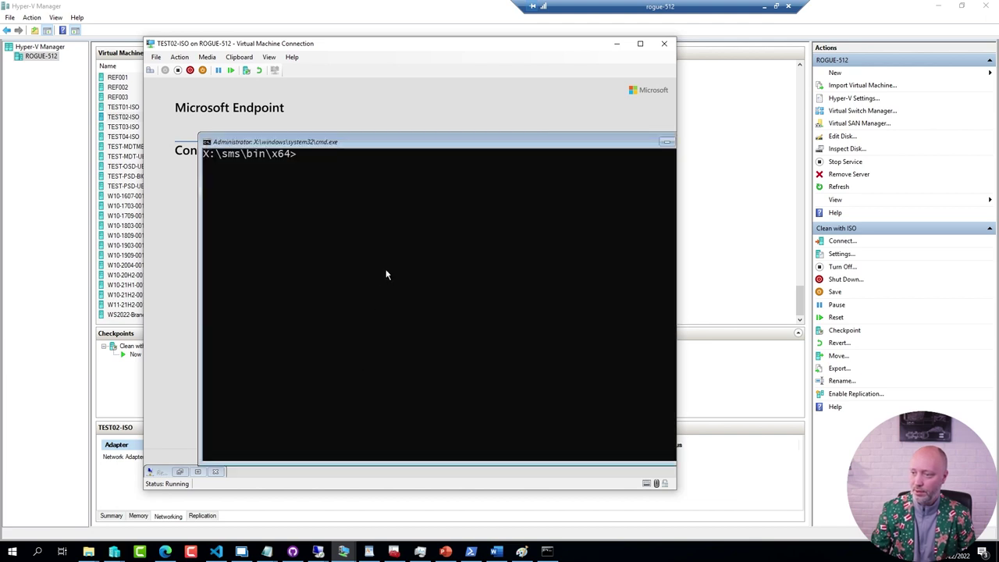
Change the command prompt's working directory to X:\Windows\System32
text(cd\)
key(Return)
text(cd win)
key(Tab)
key(Return)
text(cd syst)
key(Tab)
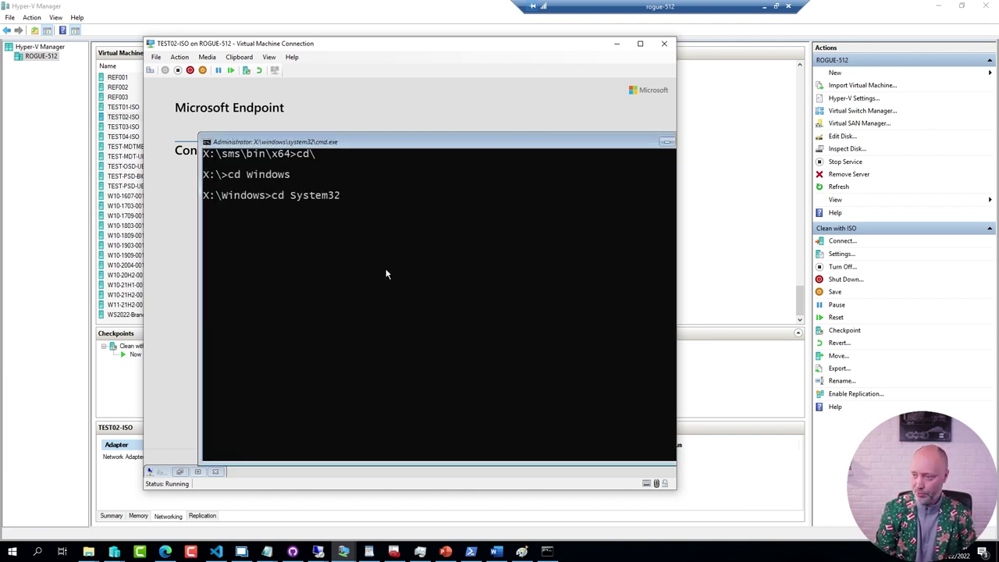
key(Return)
Display the contents of startnet.cmd from the Configuration Manager boot image
text(type)
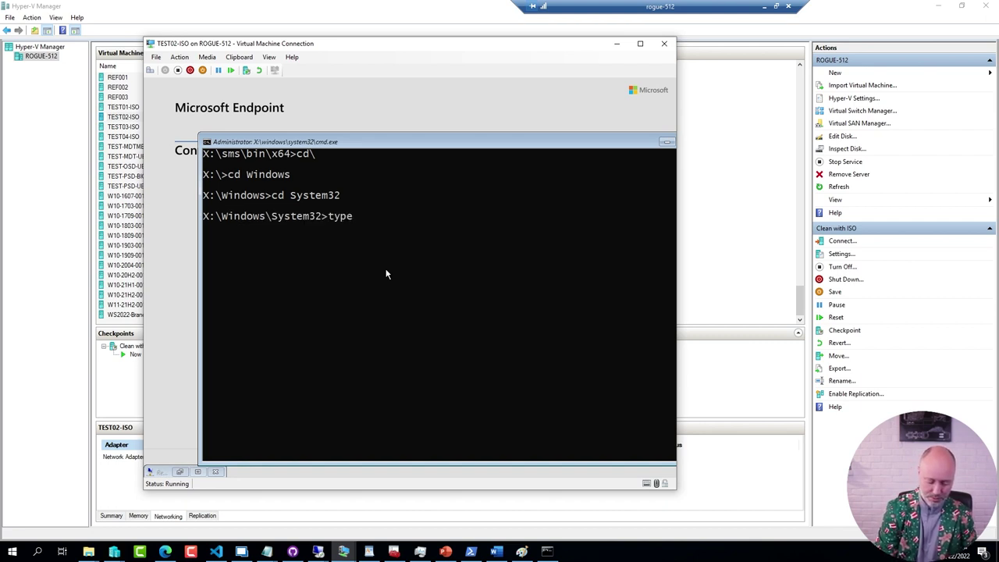
text( startnet)
key(Tab)
key(Return)
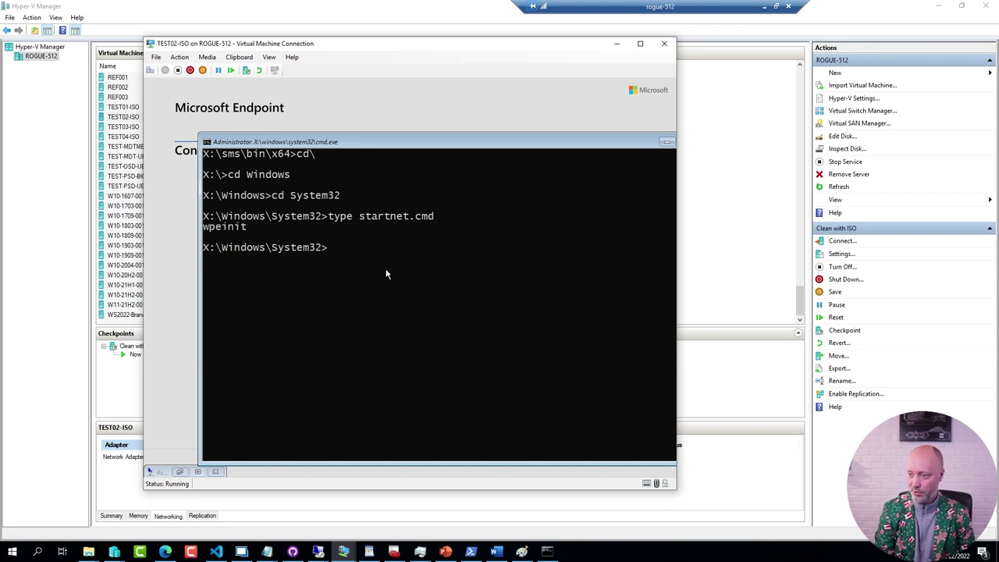
Display the Configuration Manager boot image's winpeshl.ini and highlight TsBootShell.exe in it
text(type winpeshl)
key(Tab)
key(Tab)
key(Return)
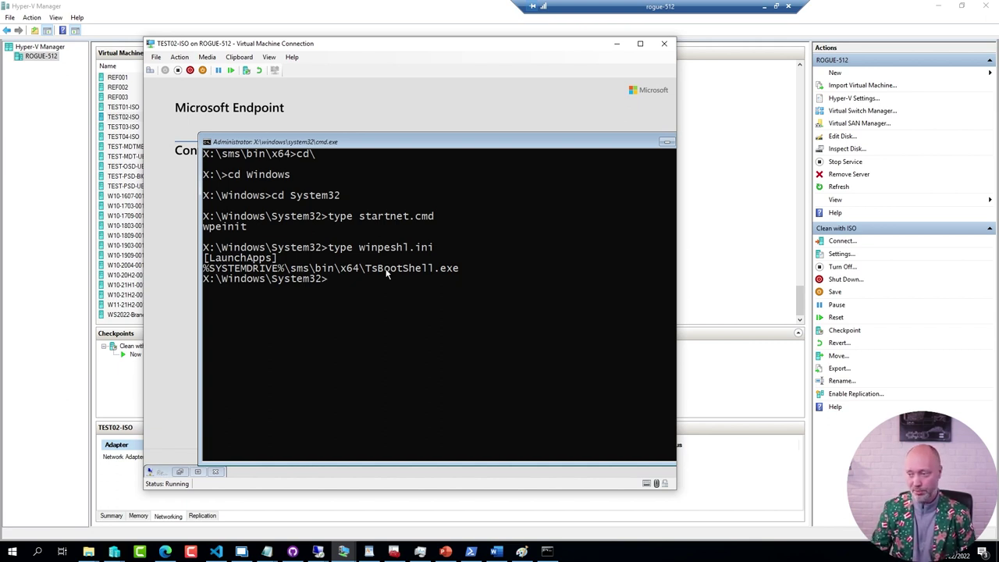
drag(367, 269, 460, 270)
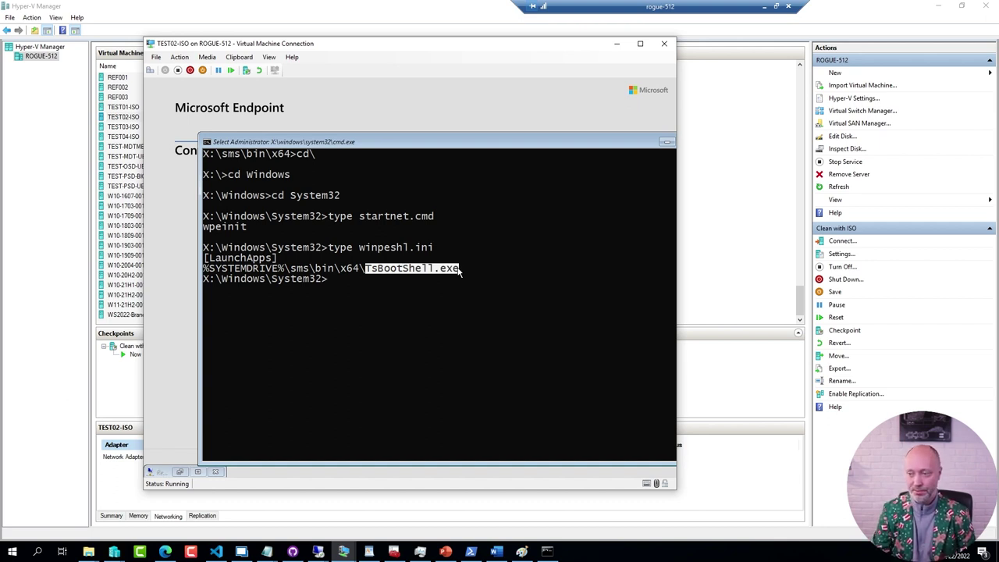
Change the command prompt's working directory to X:\sms\bin\x64
click(441, 278)
text(cd\)
key(Return)
text(cd sms)
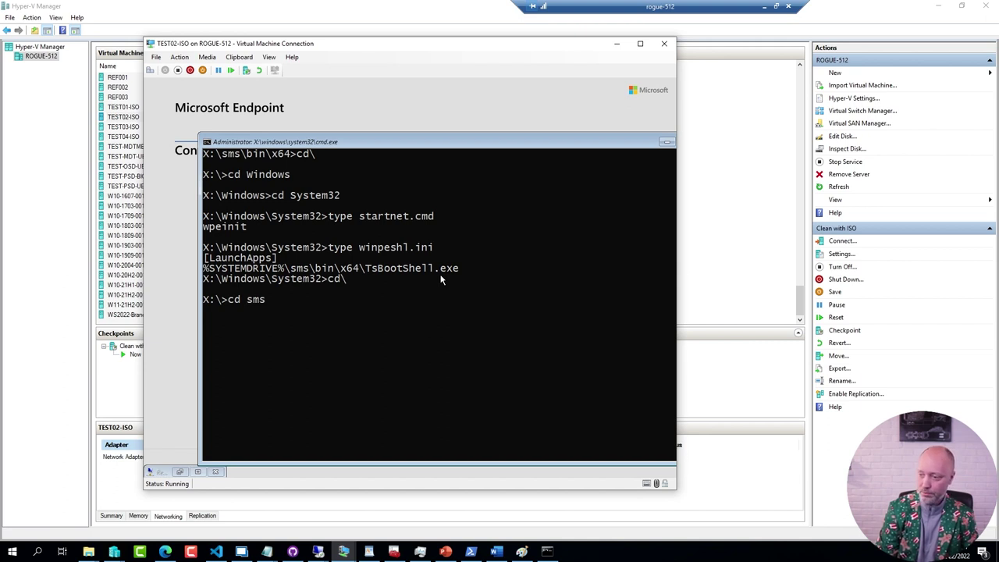
text(\bin\x64)
key(Return)
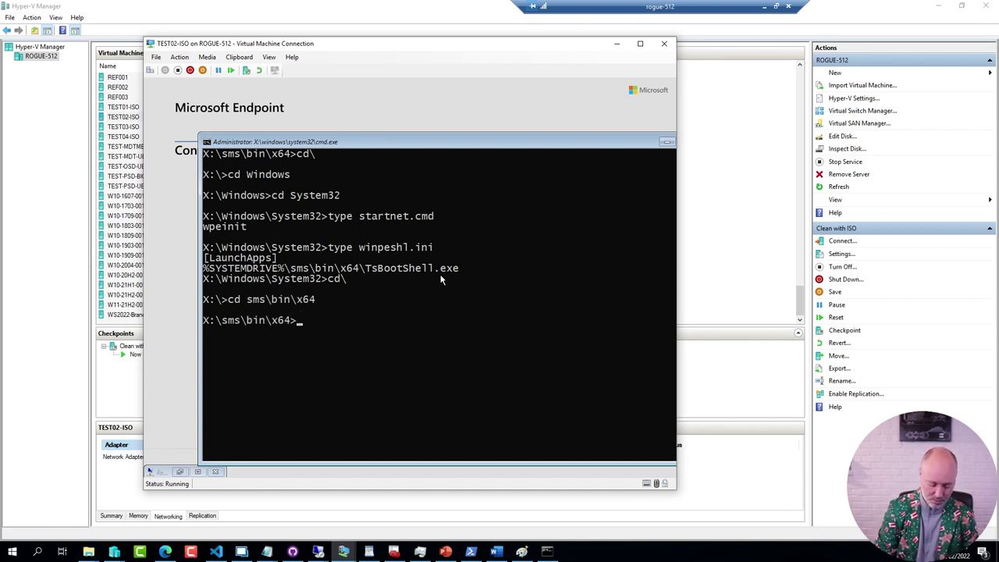
List the files matching tsboot* in X:\sms\bin\x64
text(dir ts)
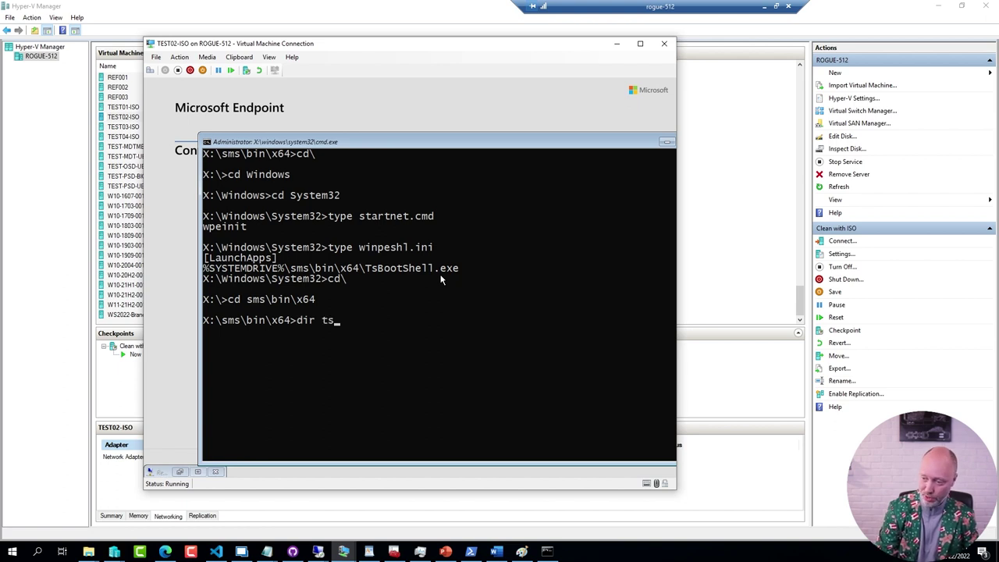
text(boot*)
key(Return)
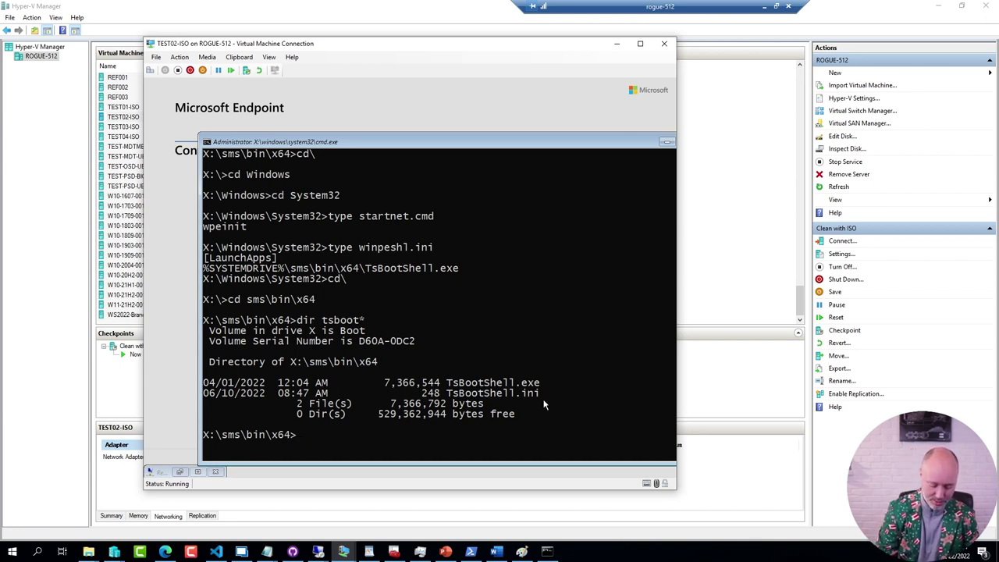
Clear the console, then display TsBootShell.ini and highlight its OrgName and EnableDebugShell lines
text(cls)
key(Return)
text(ts tsbot)
key(BackSpace)
key(BackSpace)
key(BackSpace)
key(BackSpace)
key(BackSpace)
key(BackSpace)
key(BackSpace)
key(BackSpace)
text(type tsboo)
key(Tab)
key(Return)
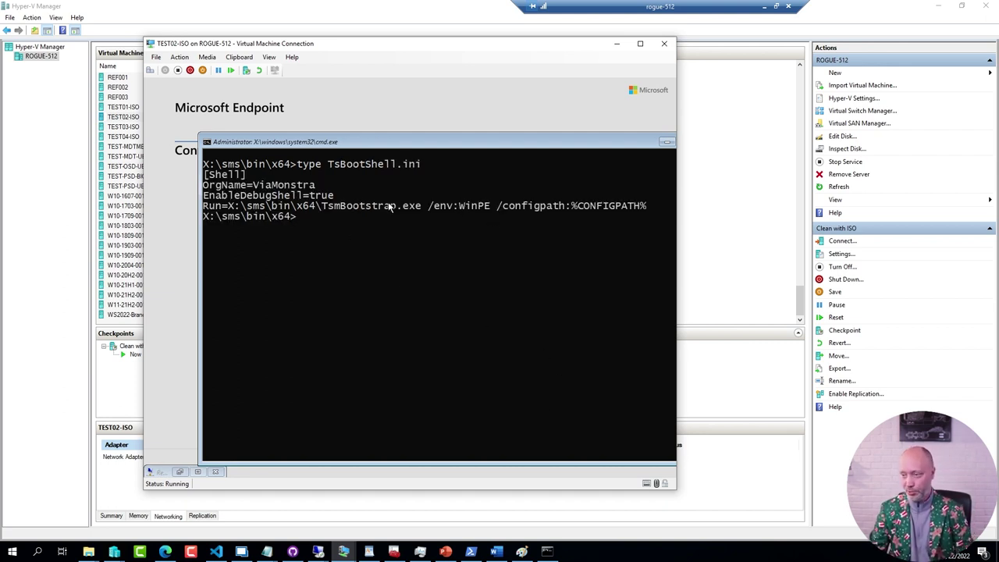
drag(340, 200, 222, 187)
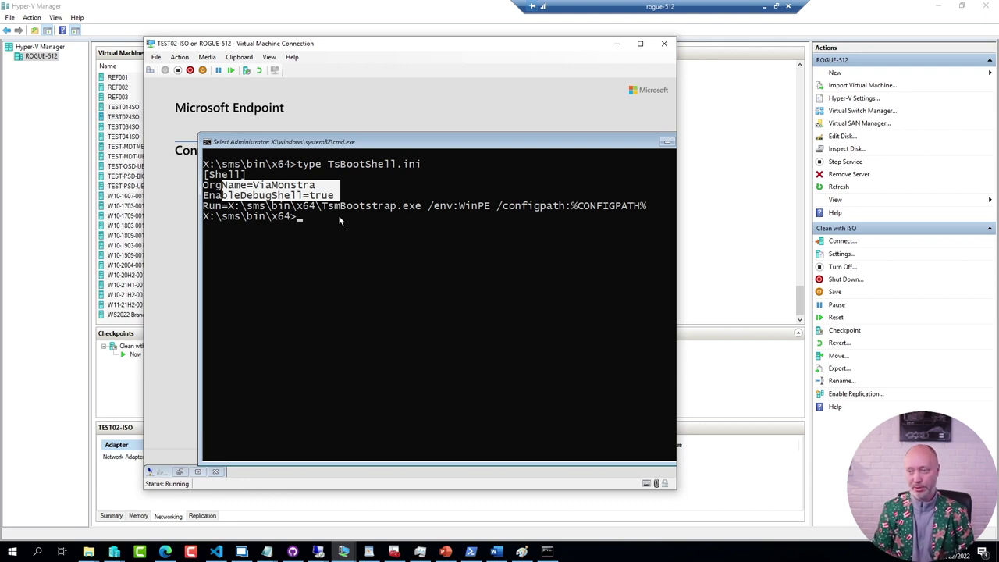
right_click(339, 221)
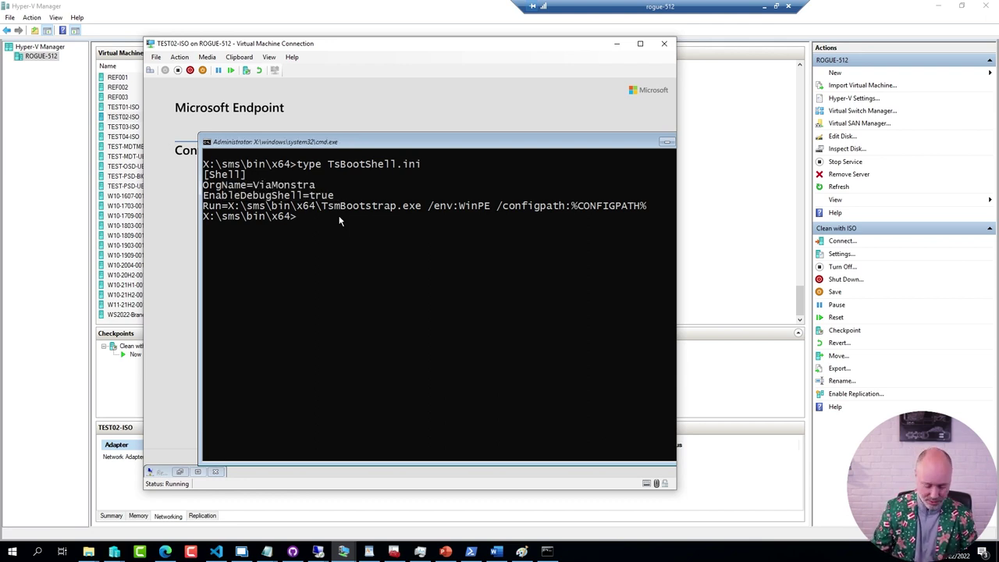
Go to the root of the X: drive and list its contents
text(cd\)
key(Return)
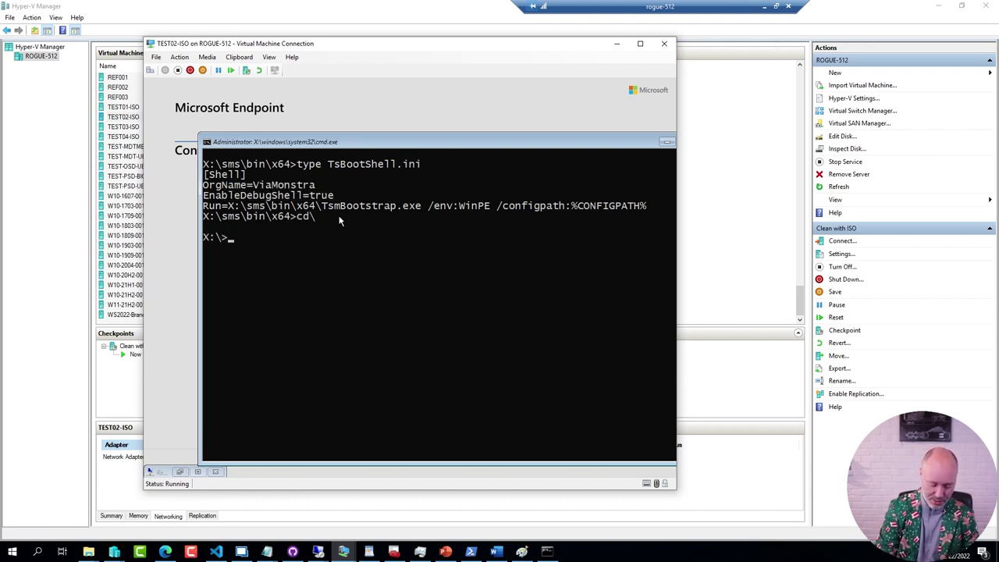
text(dir)
key(Return)
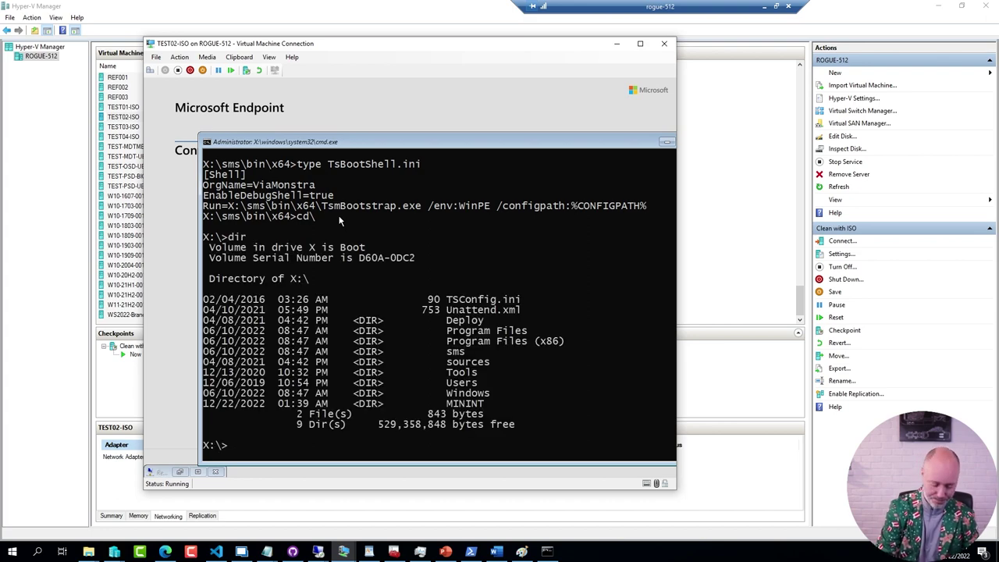
Display the contents of Unattend.xml from the root of X: and examine its StartDart.ps1 command
text(type Unattend.xml)
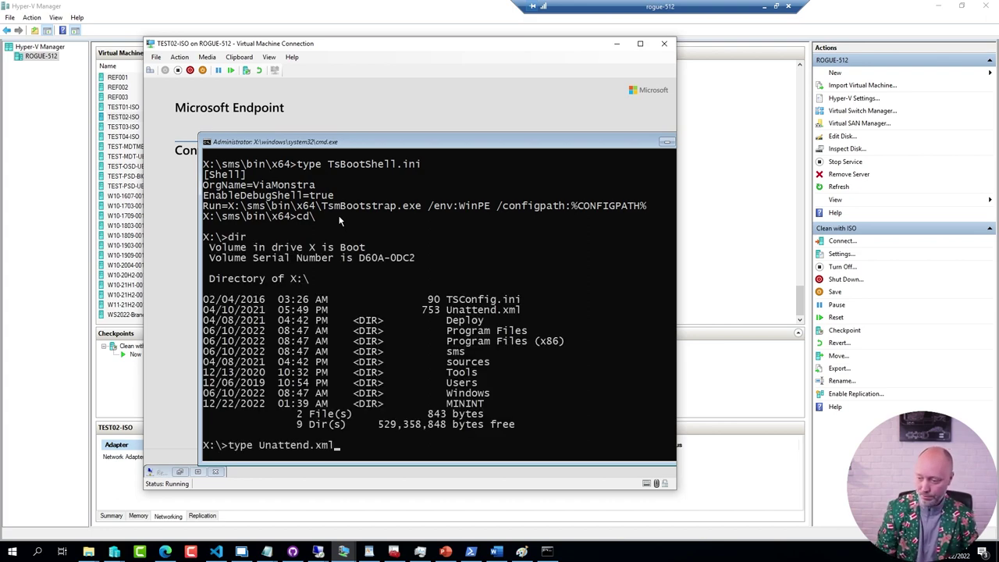
key(Return)
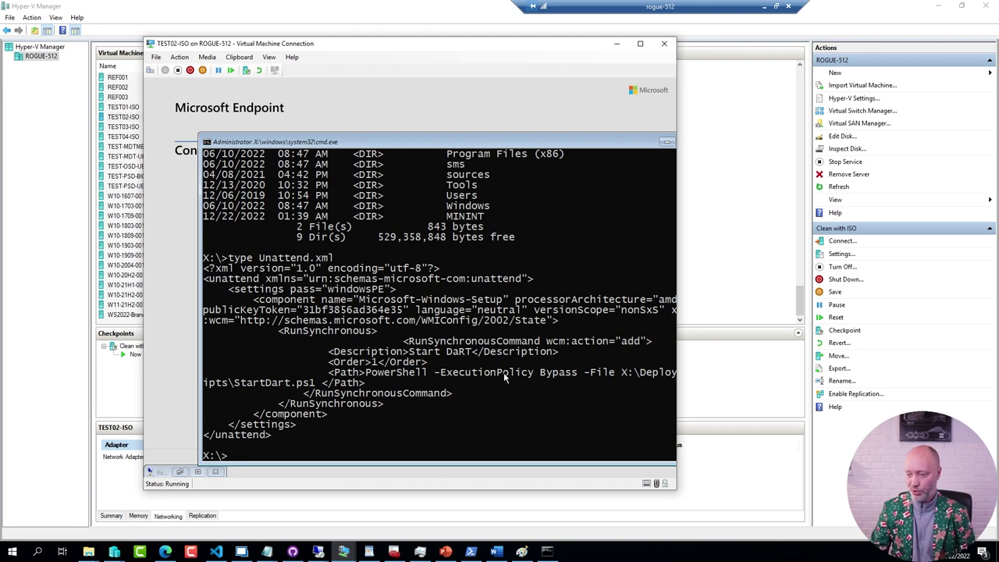
drag(233, 383, 315, 384)
right_click(374, 433)
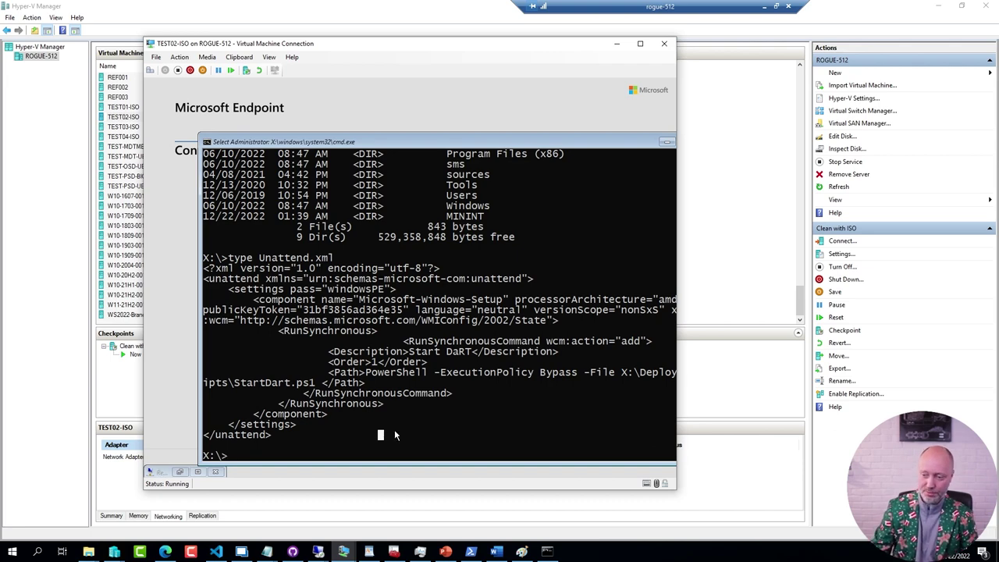
Switch to Edge, open the article Get Computer Name from ConfigMgr AdminService in WinPE and examine the script's AdminService call
click(165, 551)
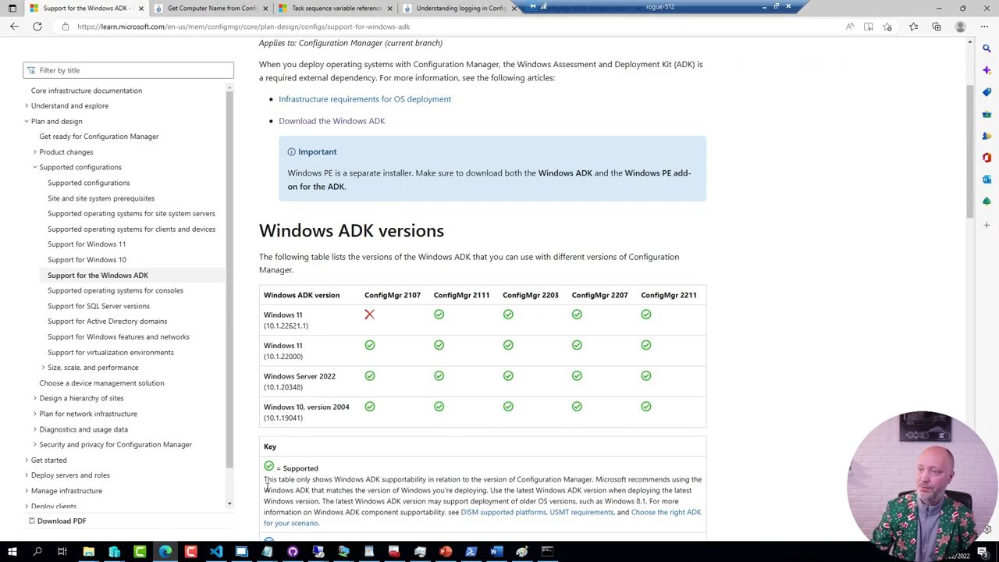
click(213, 9)
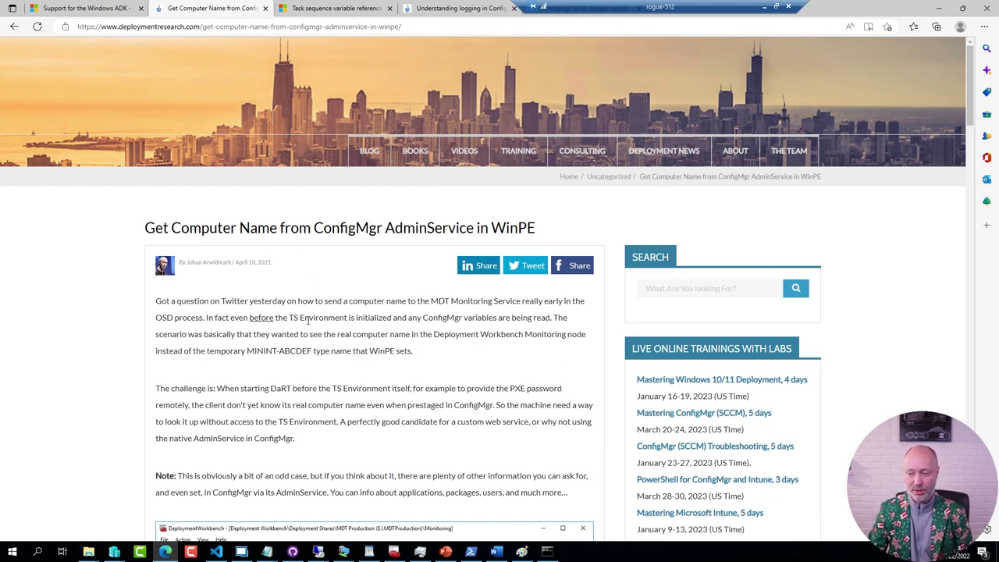
scroll(308, 322, down, 10)
scroll(311, 322, up, 1)
scroll(310, 322, down, 10)
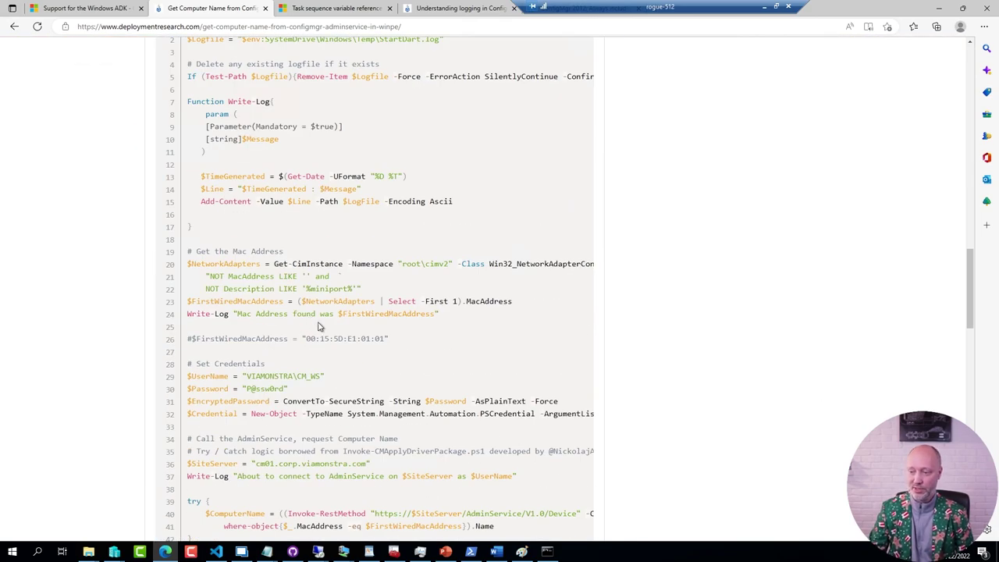
scroll(392, 336, down, 2)
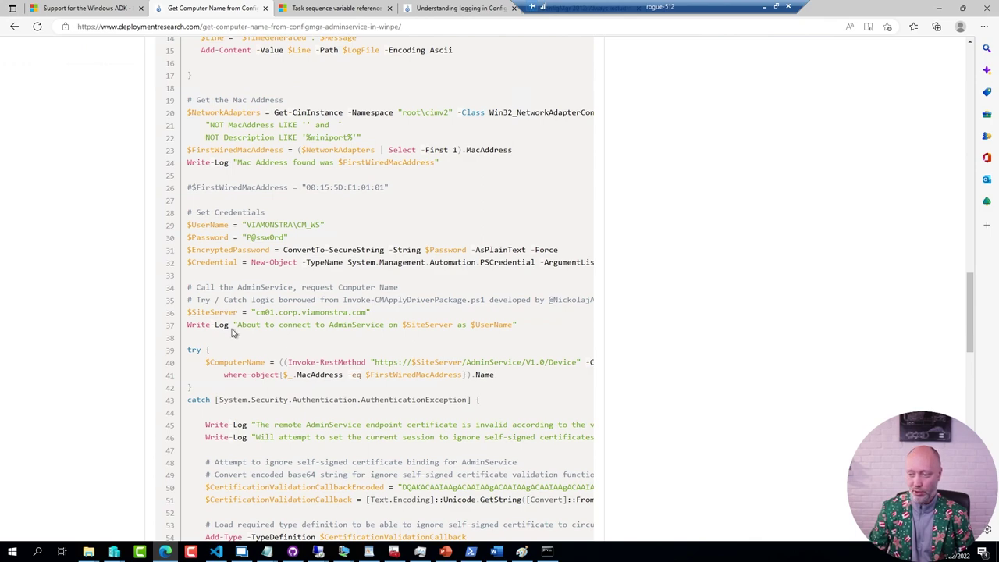
drag(231, 326, 396, 326)
click(204, 375)
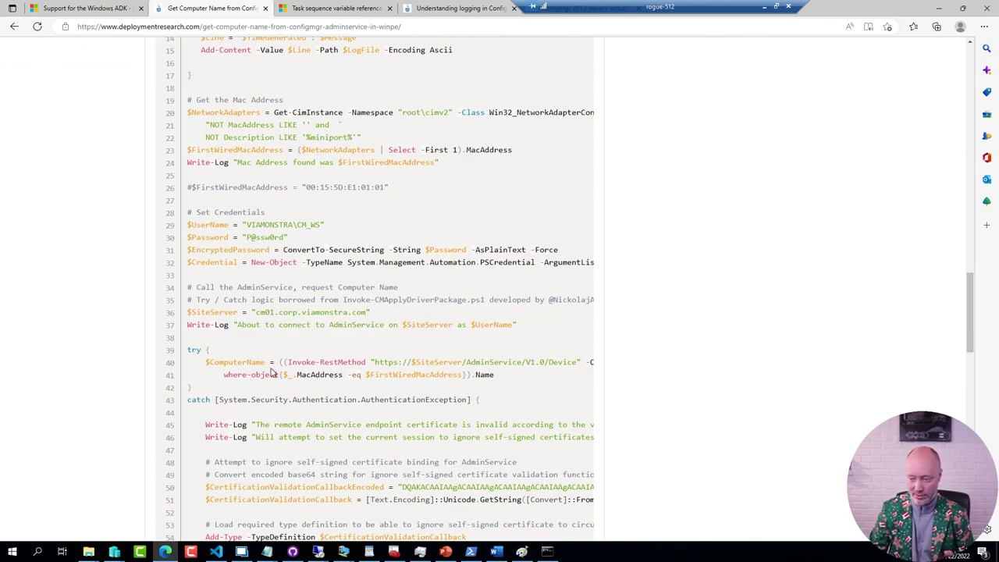
Highlight the EnableDart.wsf argument near the end of the article's PowerShell script
scroll(276, 374, down, 7)
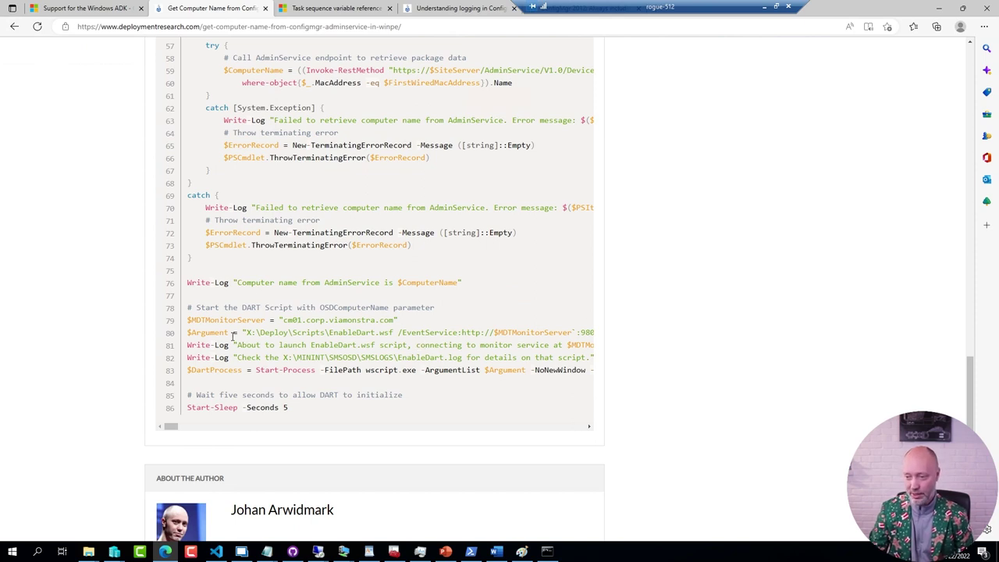
drag(242, 332, 423, 332)
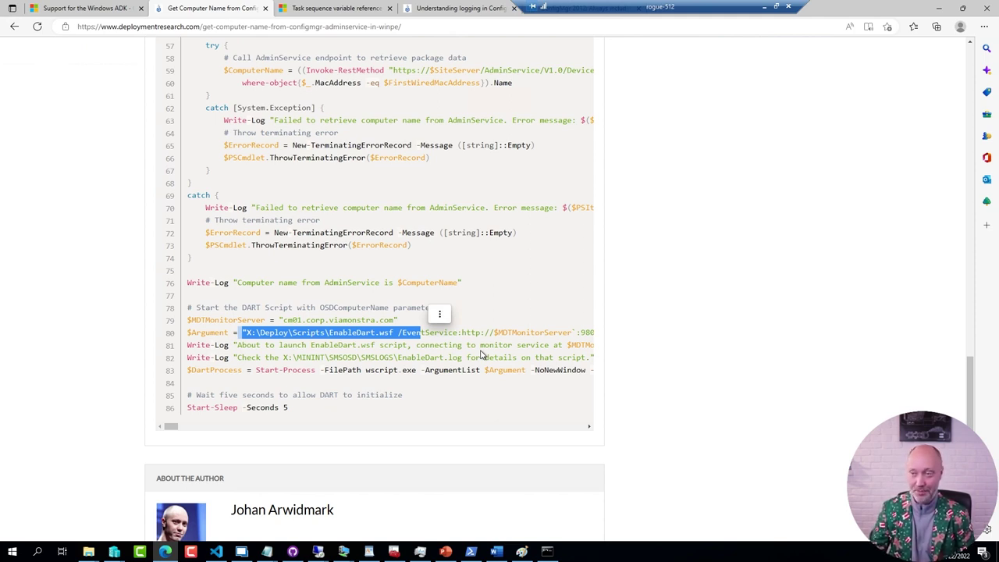
click(440, 314)
click(138, 346)
Switch to the TEST02-ISO virtual machine, restore its command prompt and list the contents of X:\ again
key(alt+Tab)
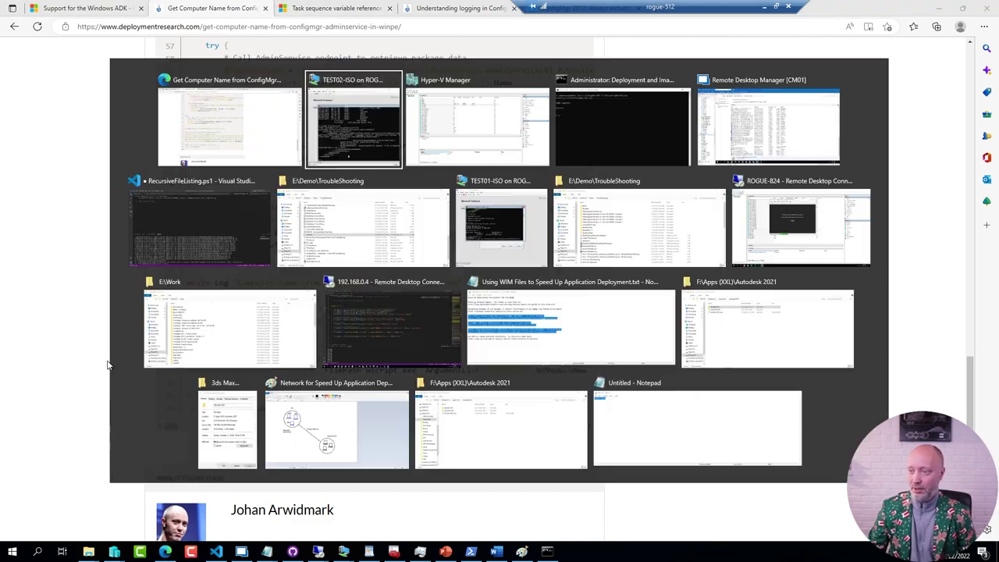
key(alt+shift+Tab)
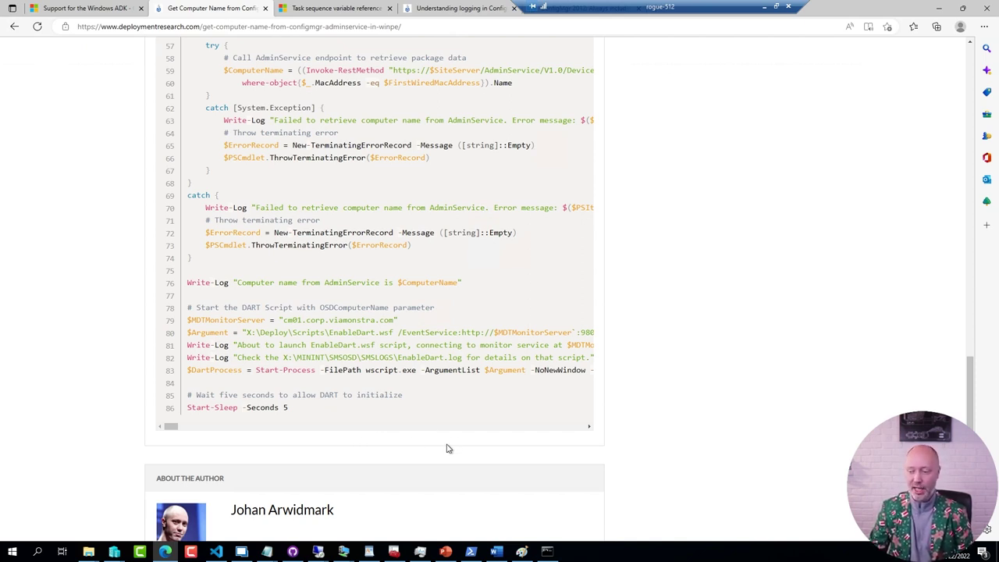
mouse_move(341, 552)
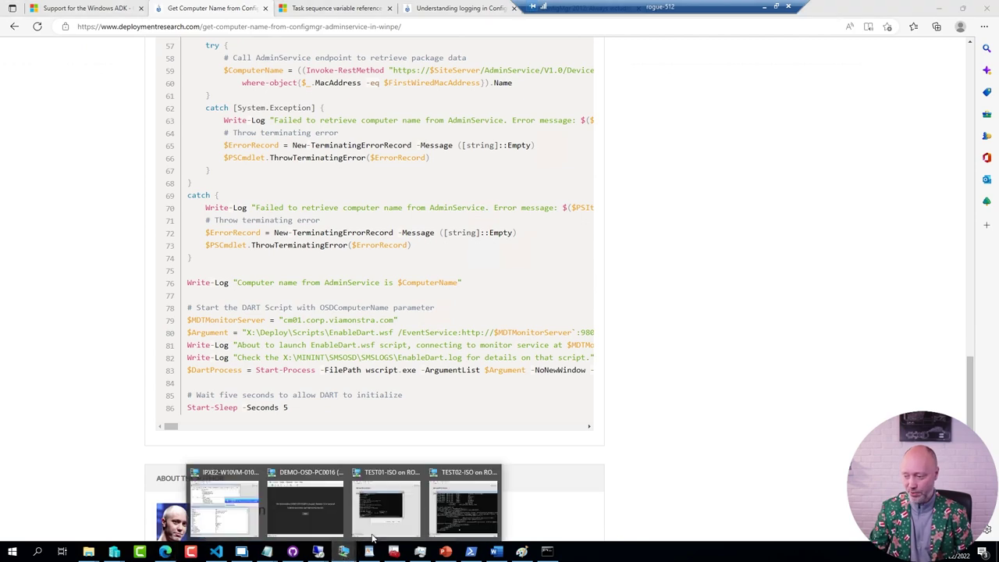
click(461, 476)
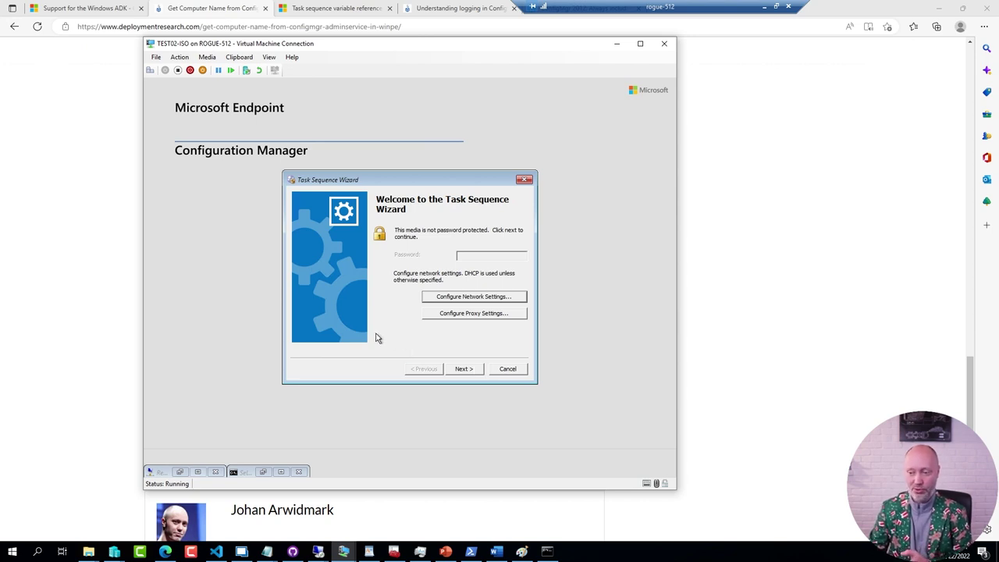
click(263, 471)
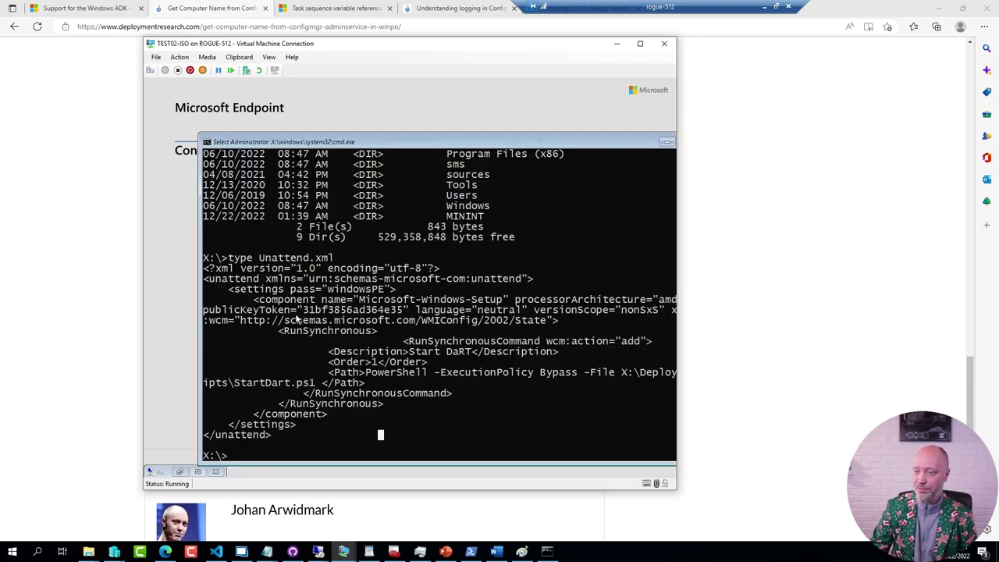
text(dir)
key(Return)
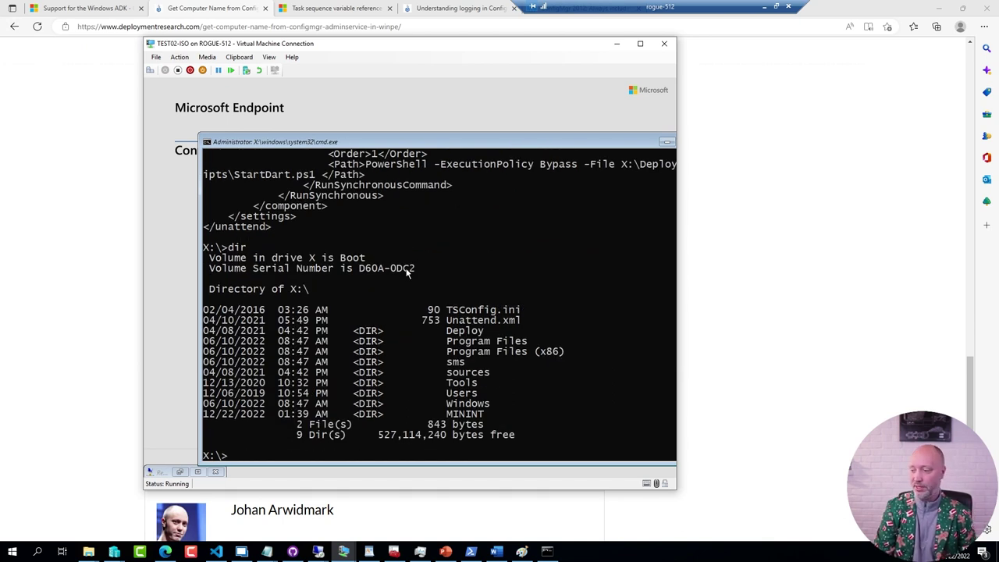
Display the contents of TSConfig.ini and highlight SetRetryVariablesForPolicies.vbs in its CustomHook command line
text(type tsc)
key(Tab)
key(Return)
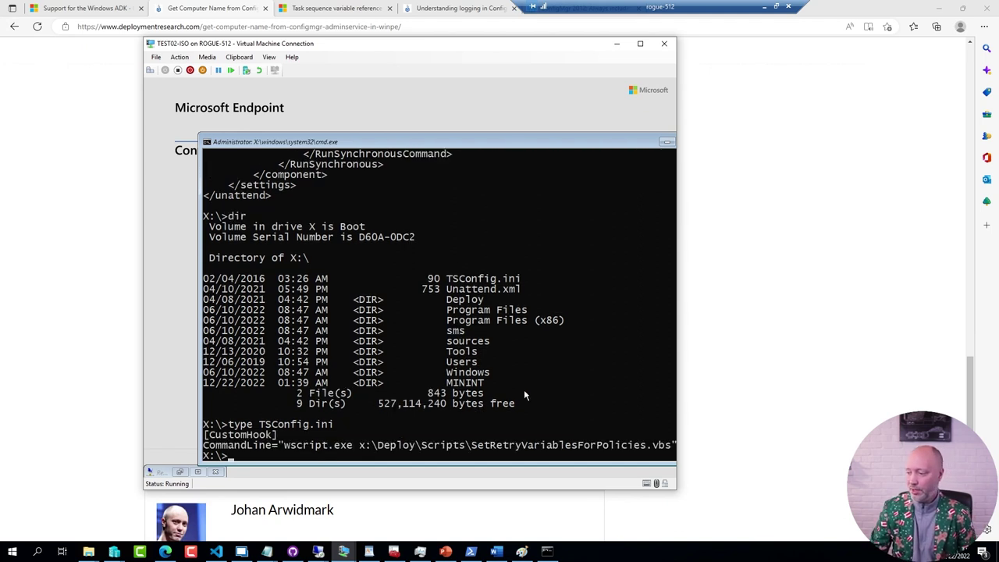
scroll(523, 390, down, 4)
drag(475, 327, 674, 323)
click(417, 366)
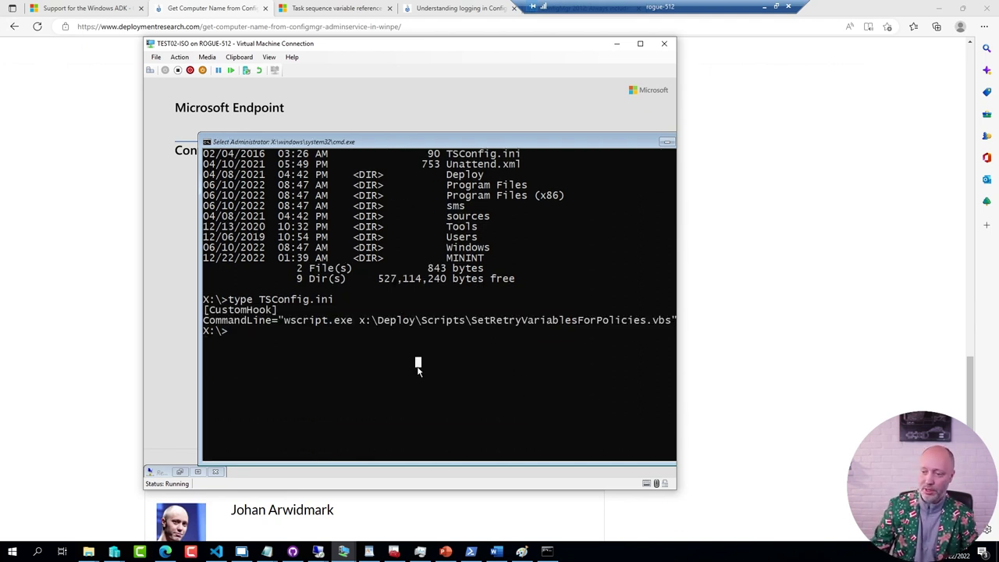
Switch to the E:\Demo\TroubleShooting folder in File Explorer and open SetRetryVariablesForPolicies.vbs for editing in Notepad
right_click(88, 550)
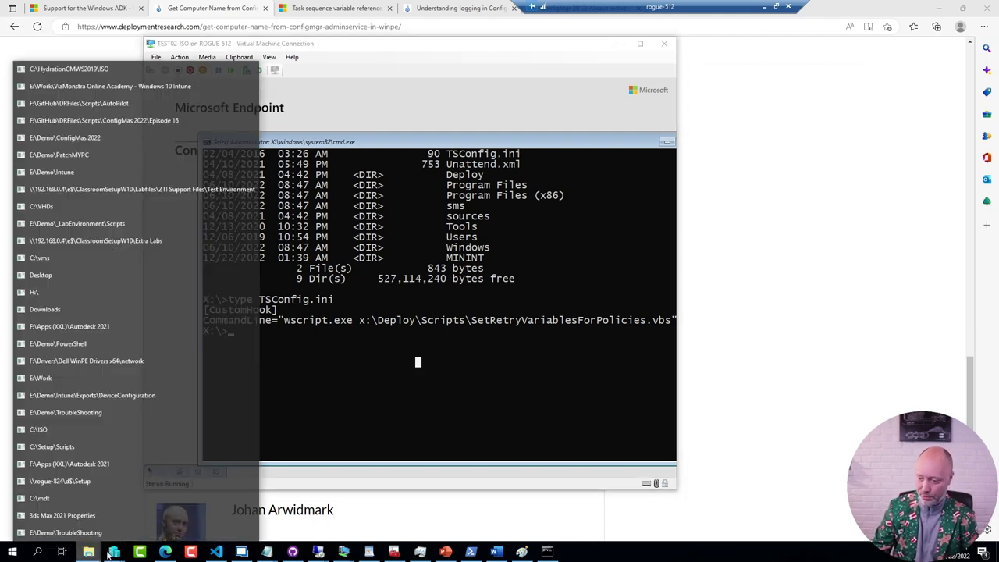
click(105, 412)
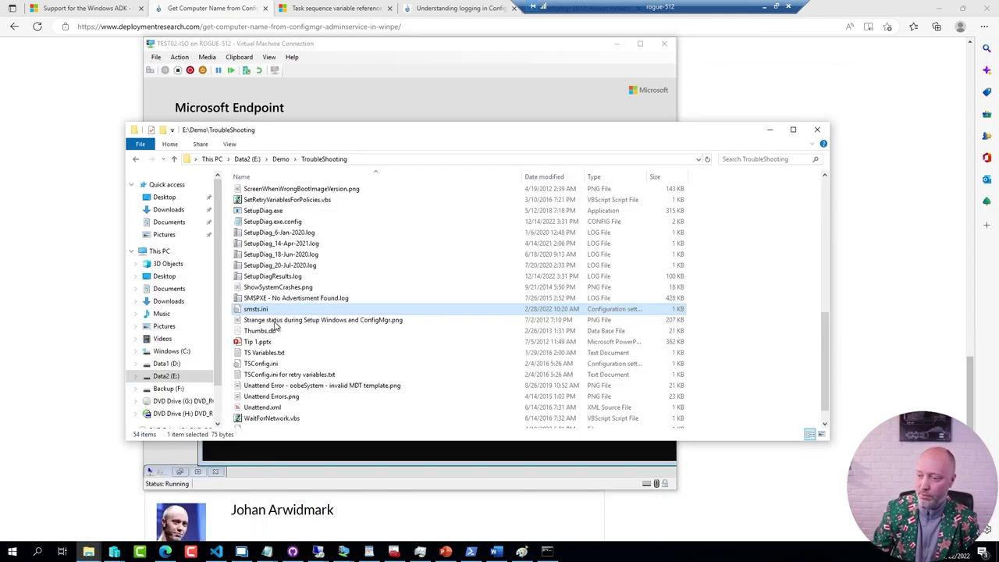
right_click(301, 201)
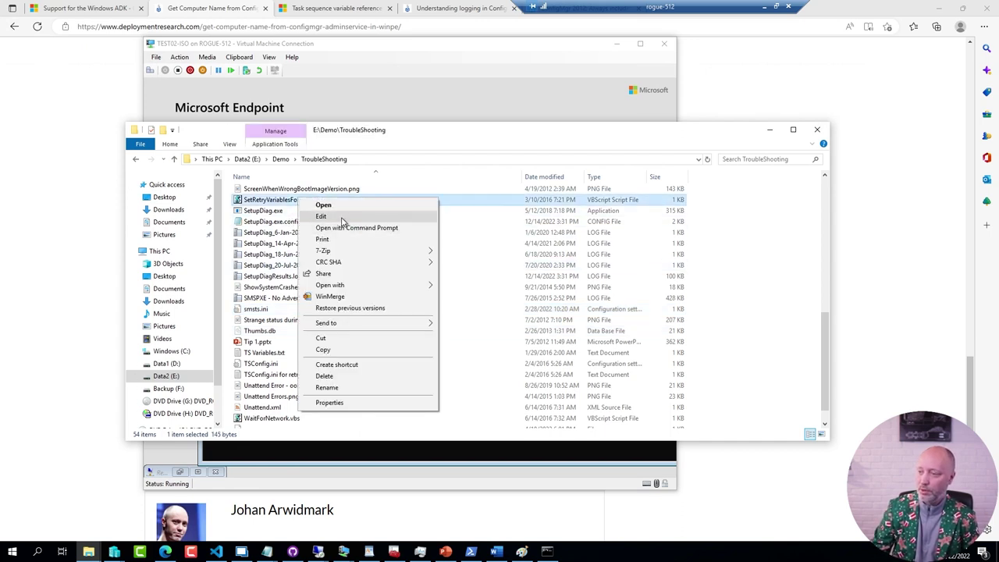
click(343, 218)
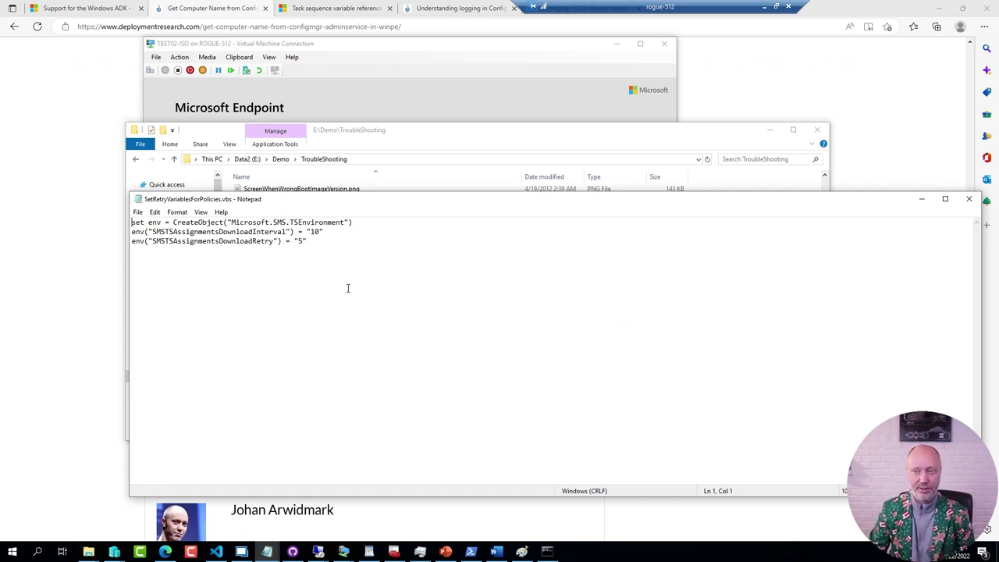
Copy SMSTSAssignmentsDownloadInterval from the script and find it in the Task sequence variables article in Edge
drag(152, 231, 288, 231)
key(ctrl+c)
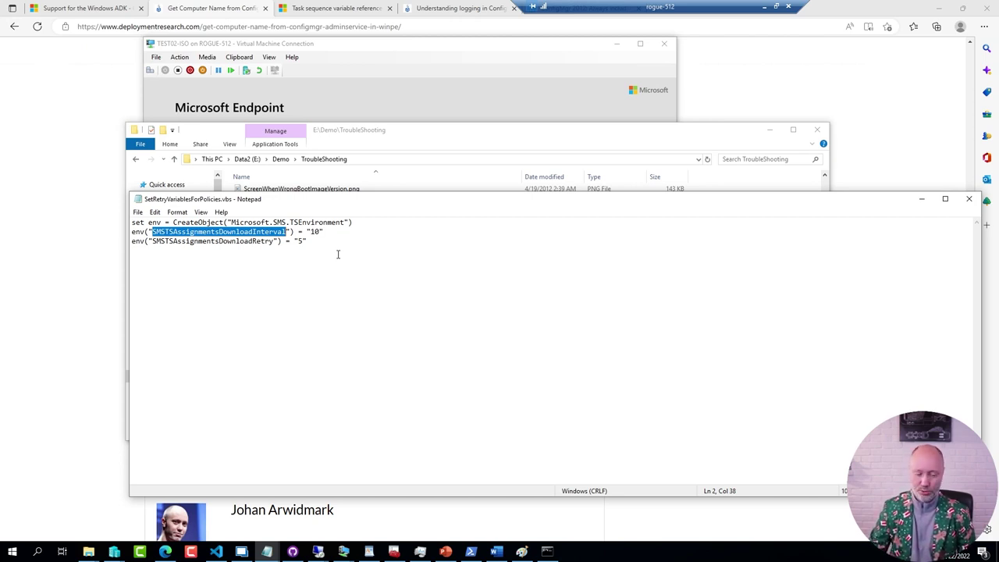
click(331, 8)
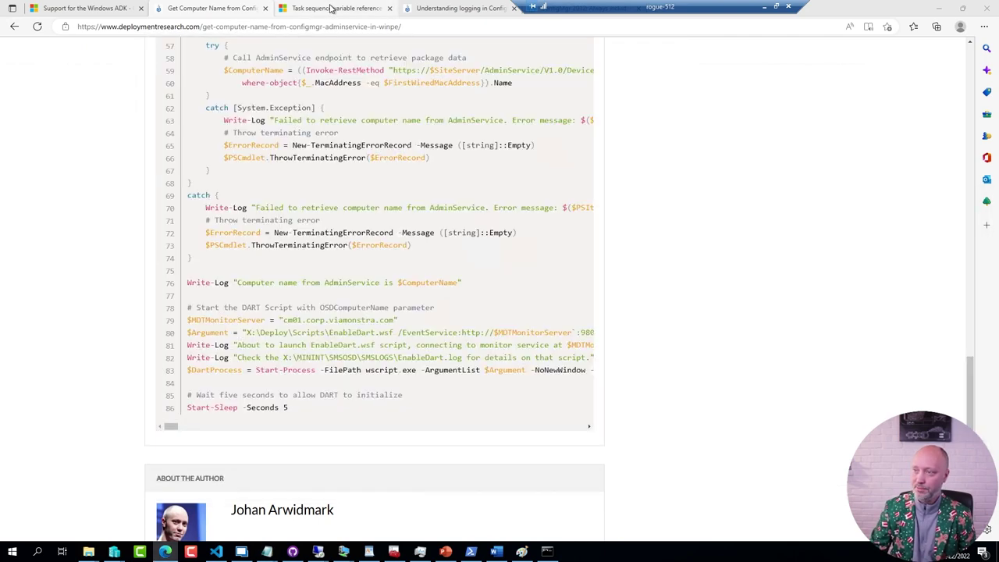
click(331, 8)
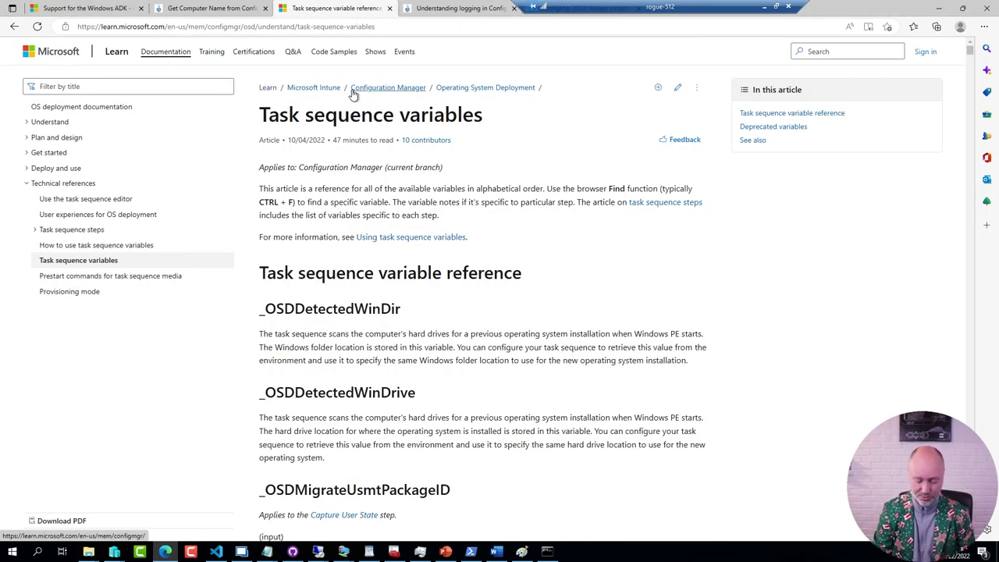
key(ctrl+f)
key(ctrl+v)
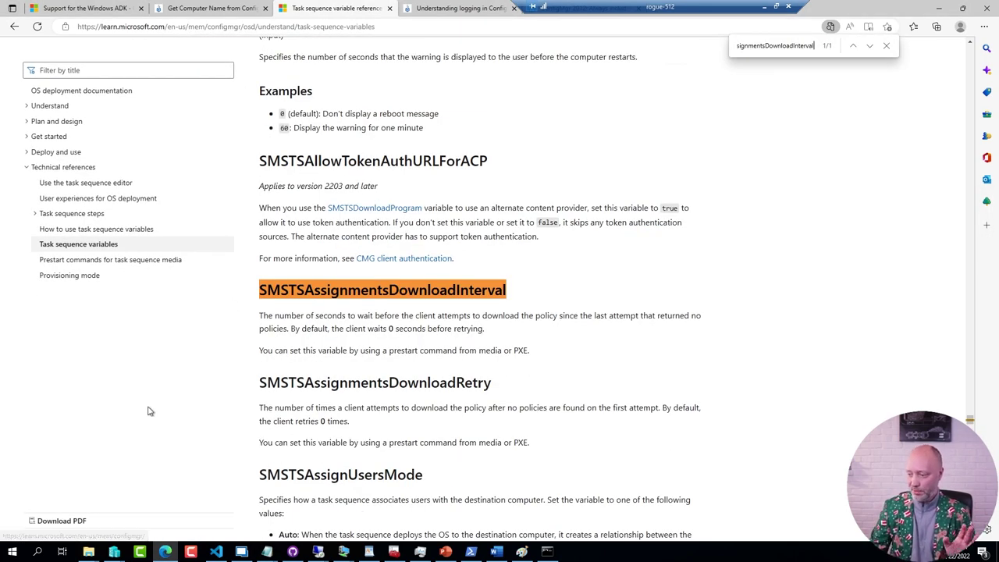
Point out the SMSTSAssignmentsDownloadRetry and SMSTSAssignmentsDownloadInterval headings with drawn arrows, then clear the annotations
drag(500, 384, 555, 373)
drag(525, 292, 579, 287)
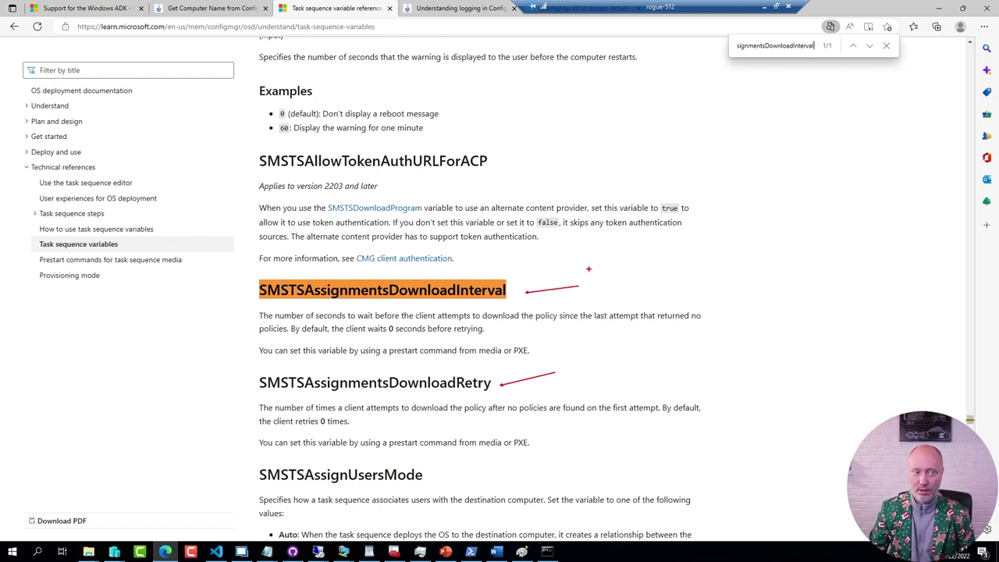
key(Escape)
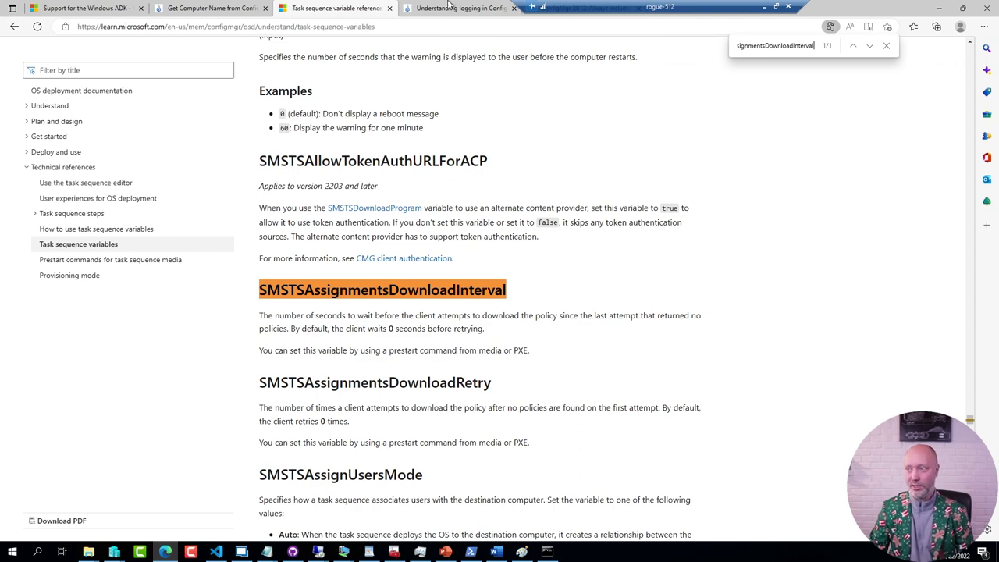
Open the Understanding logging in ConfigMgr OS Deployment article and mark the SMSTS.INI file and Windows folder mentions
click(471, 9)
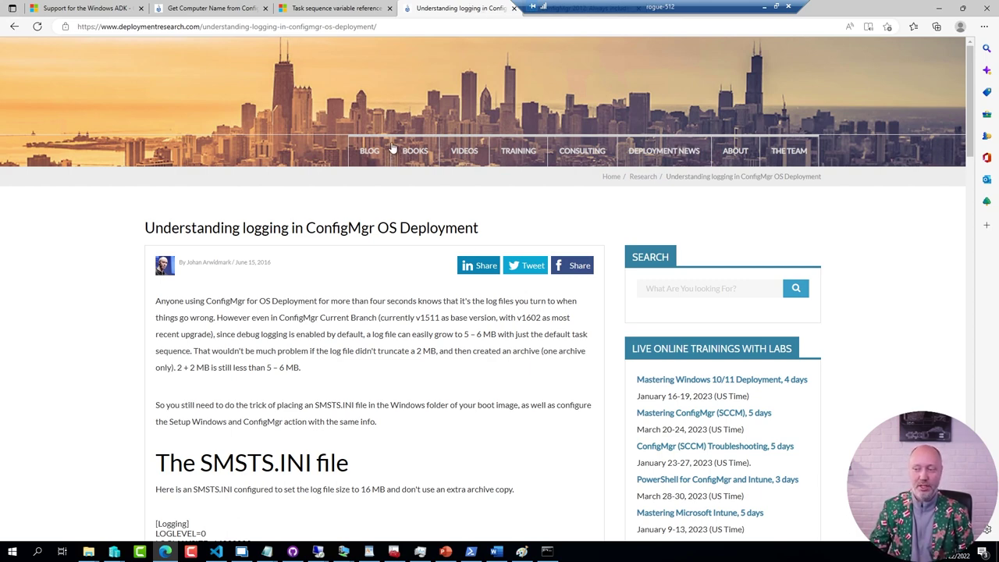
scroll(414, 327, down, 2)
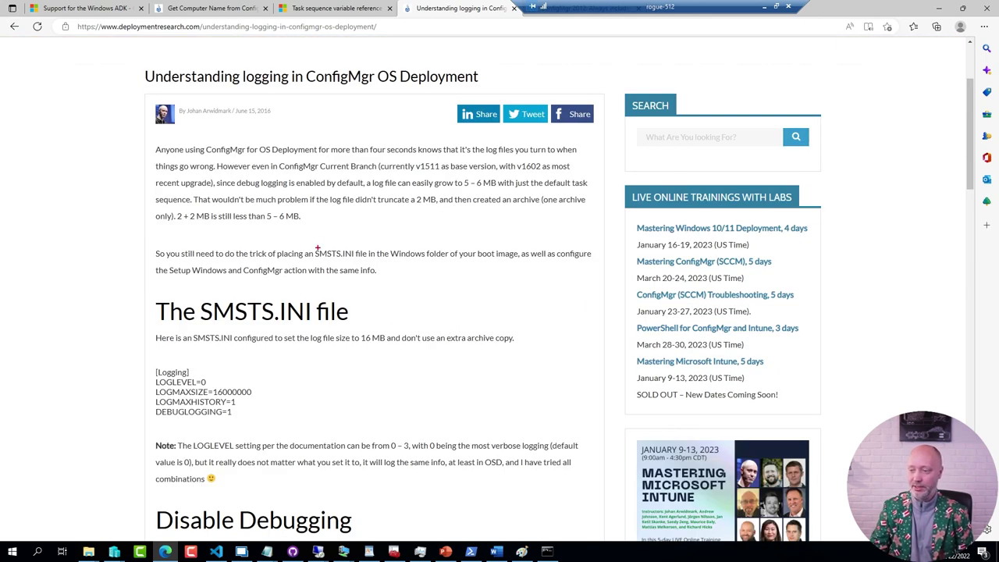
drag(310, 244, 364, 262)
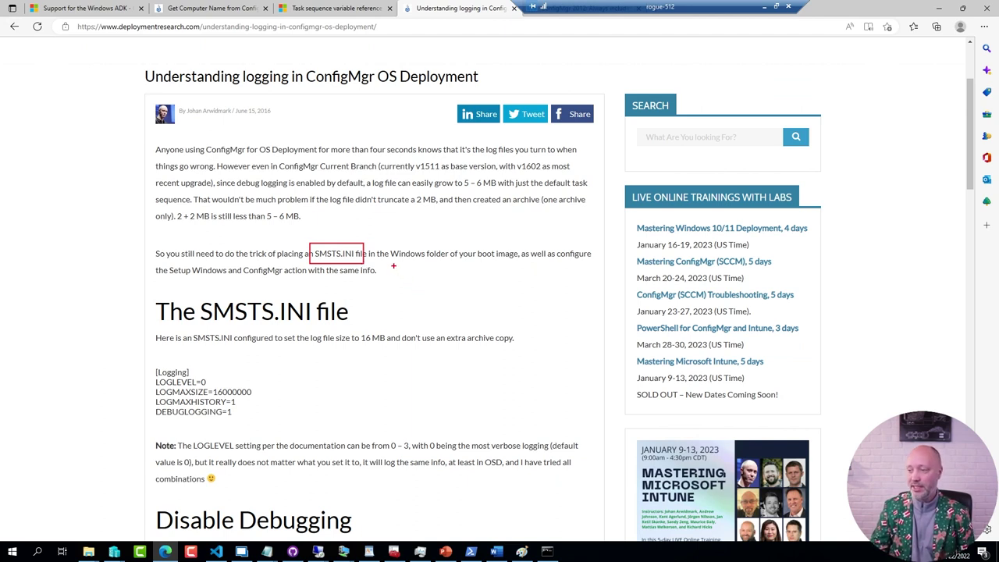
drag(390, 264, 420, 264)
Mark the [Logging] settings block, the 16 MB log size, DEBUGLOGGING=1 and the Windows folder mention, clearing the annotations
mouse_move(142, 358)
mouse_down()
mouse_move(245, 393)
mouse_move(270, 419)
mouse_up()
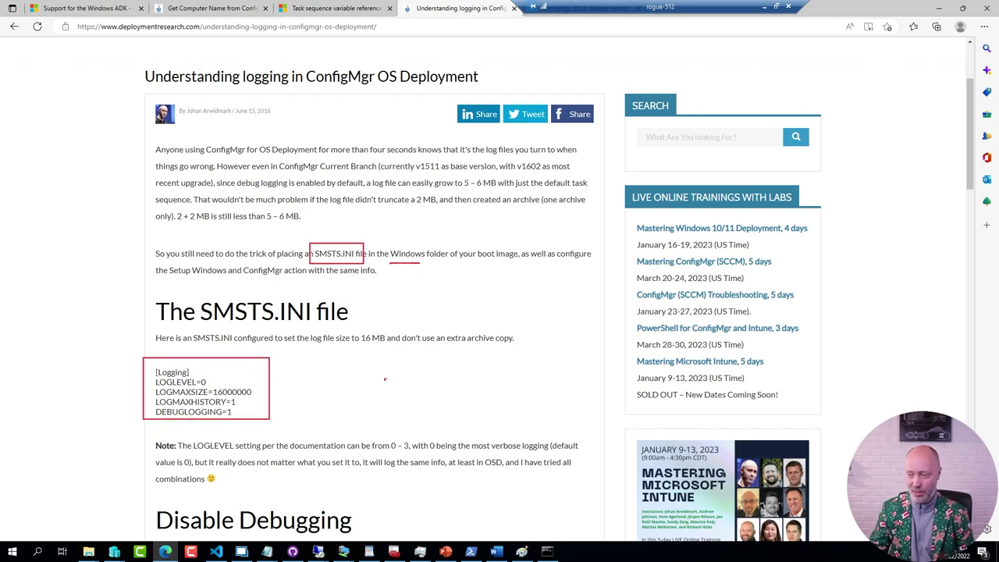
drag(369, 349, 367, 391)
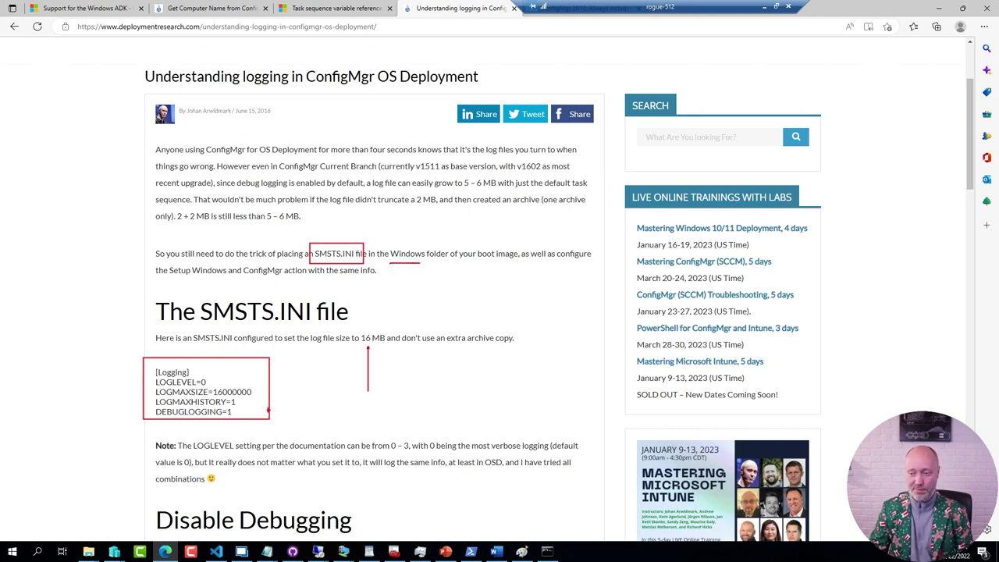
drag(244, 412, 322, 409)
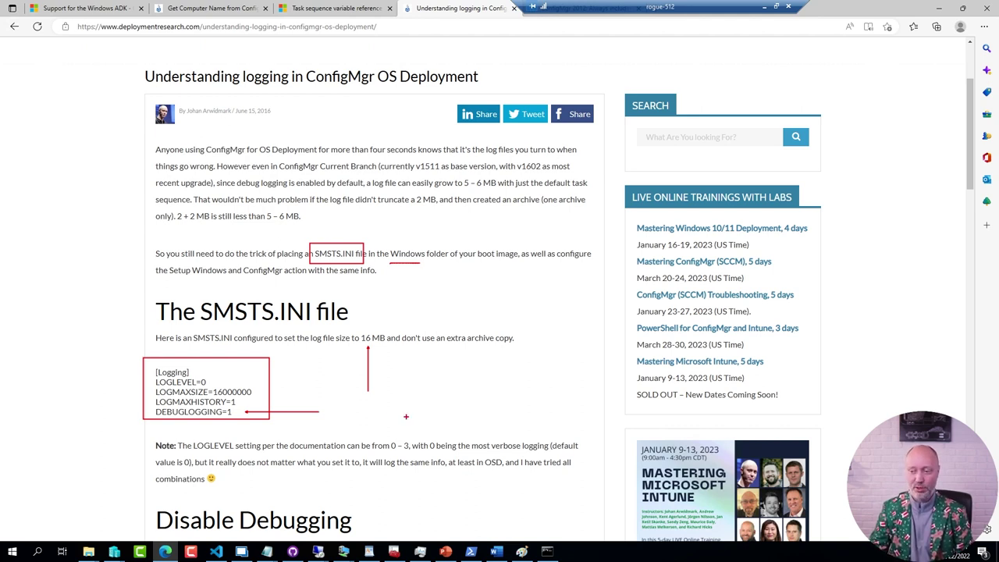
key(Escape)
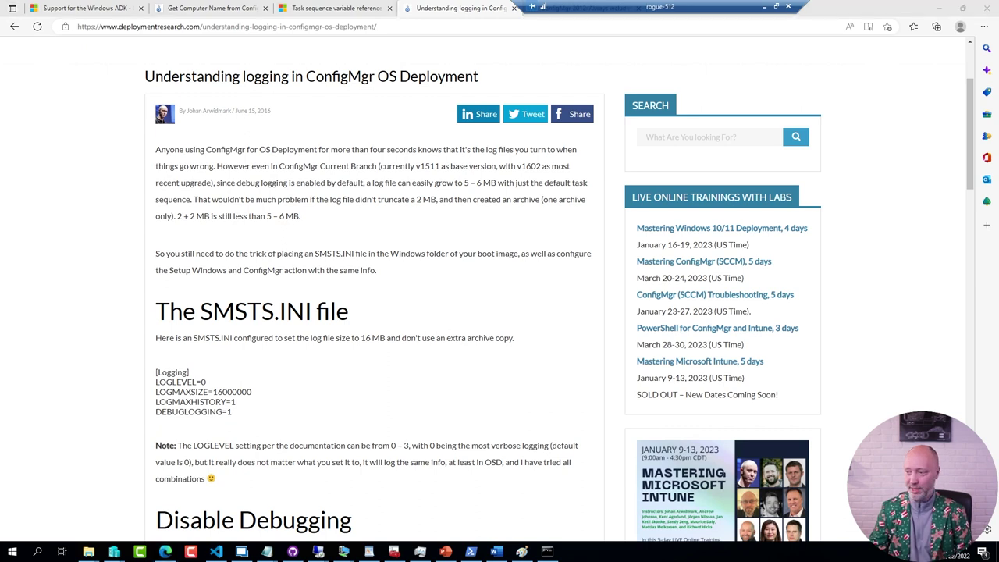
drag(388, 266, 435, 262)
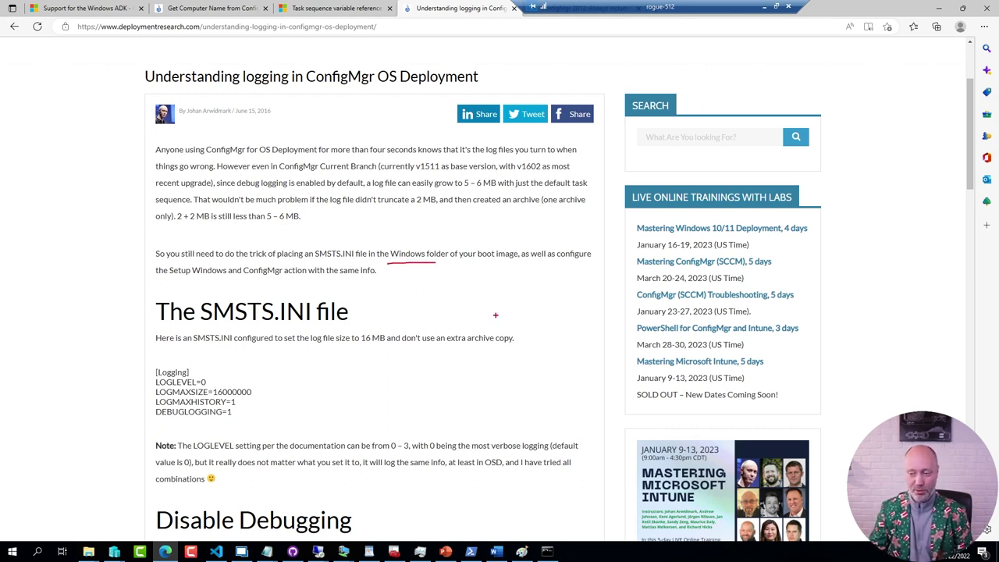
key(Escape)
Open the ConfigMgr 2012 article on always including files in boot images, mark osdinjection.xml and review the smsts.ini section
drag(555, 6, 660, 5)
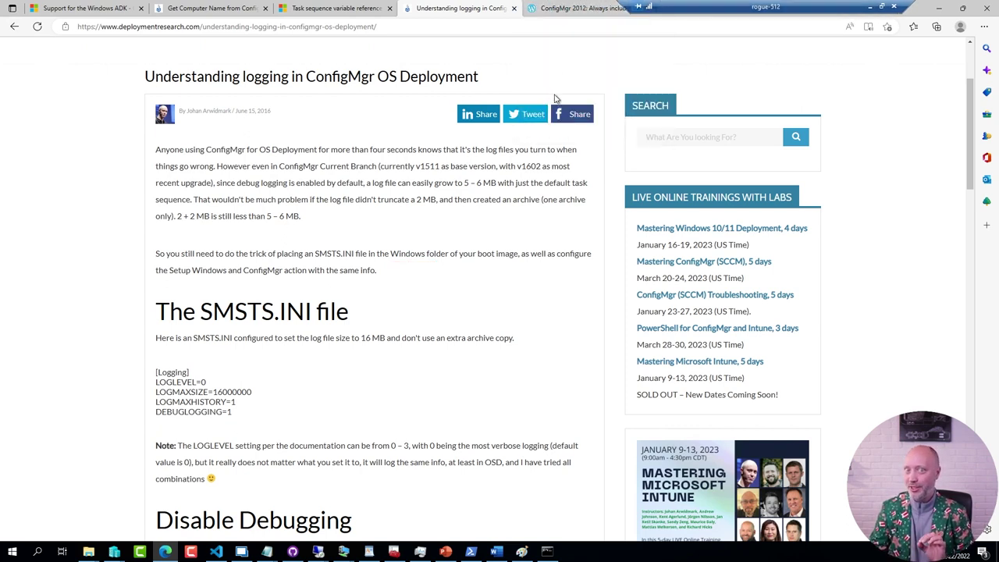
click(573, 8)
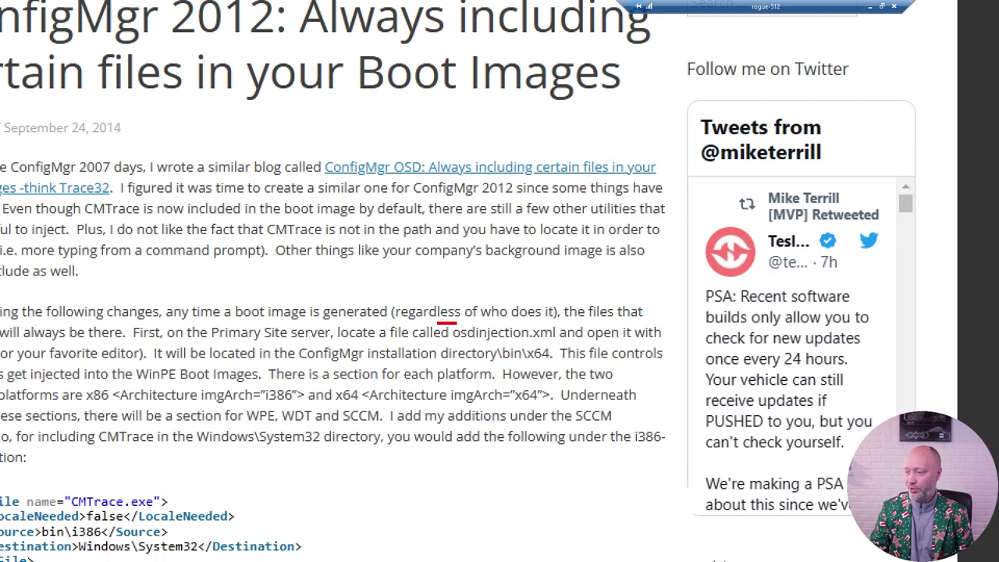
drag(458, 320, 571, 340)
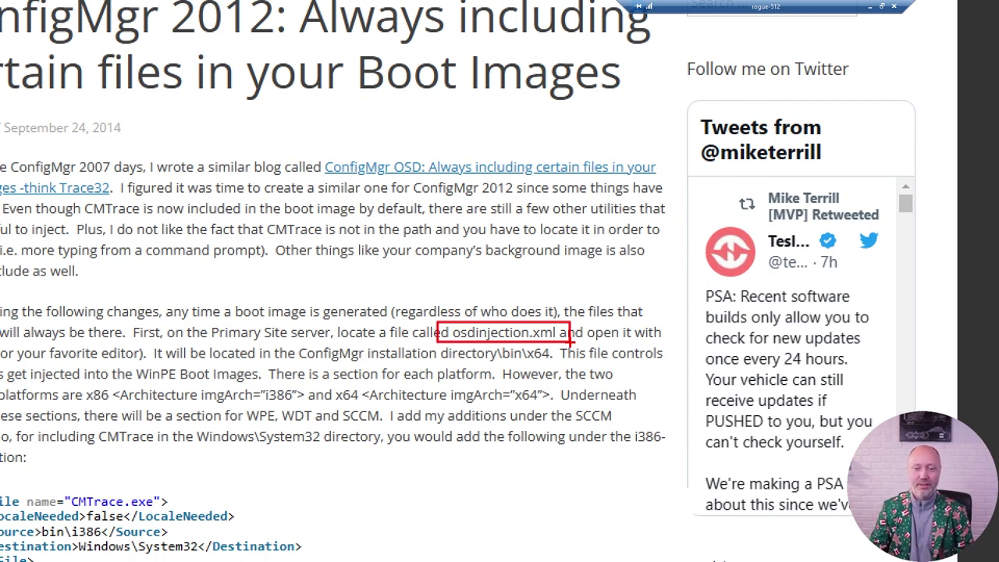
key(Escape)
scroll(458, 360, down, 5)
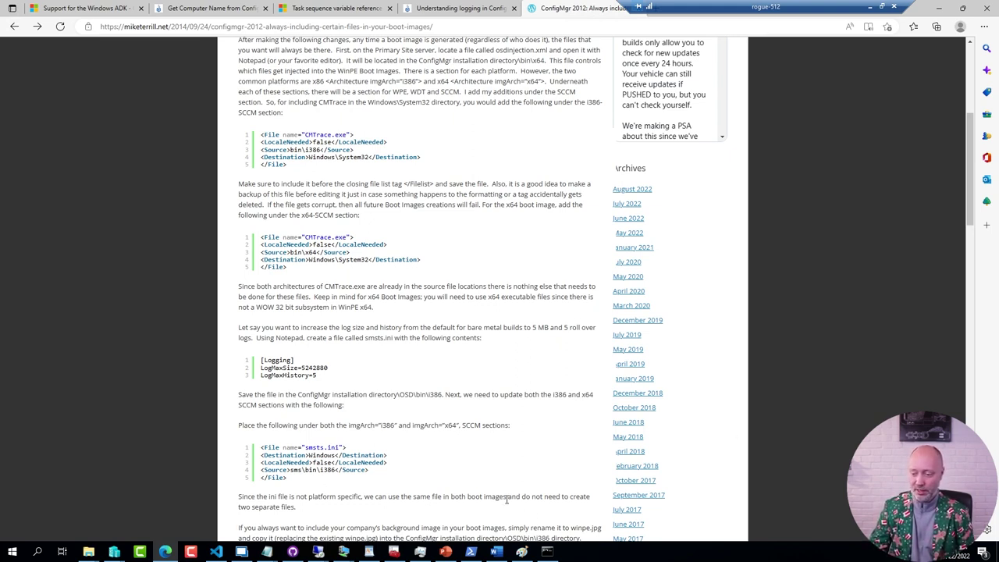
Switch to Visual Studio Code on CM01 and highlight the smsts.ini path, boot image name and boot image lookup in Add-SMSTS-INI-ToBootImage.ps1
click(242, 552)
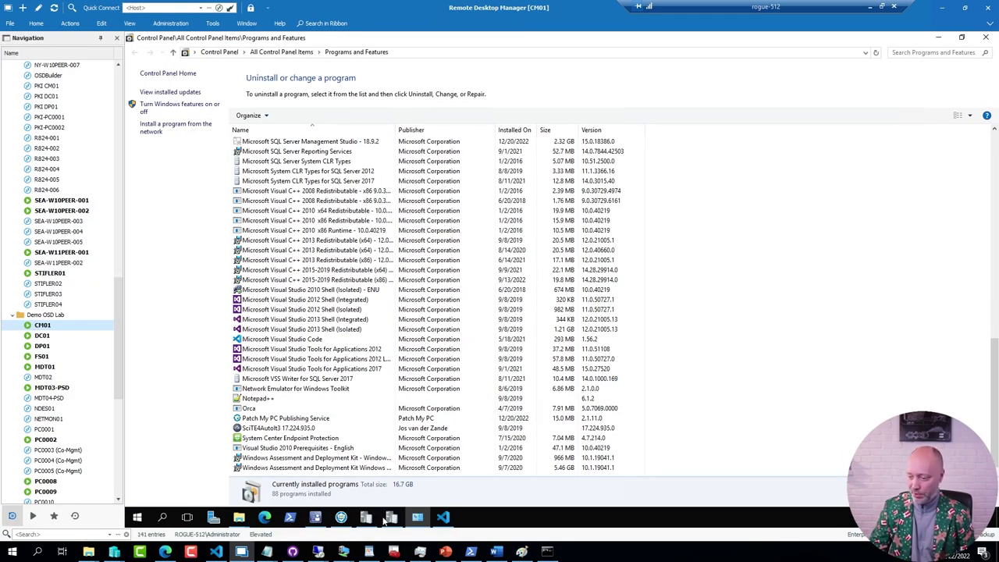
click(442, 516)
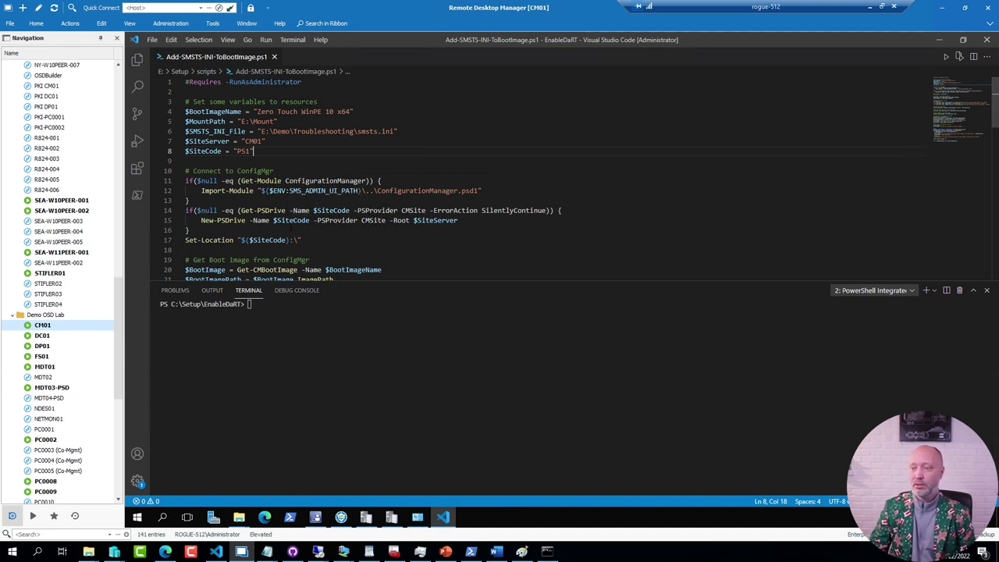
drag(408, 132, 184, 131)
scroll(185, 131, down, 1)
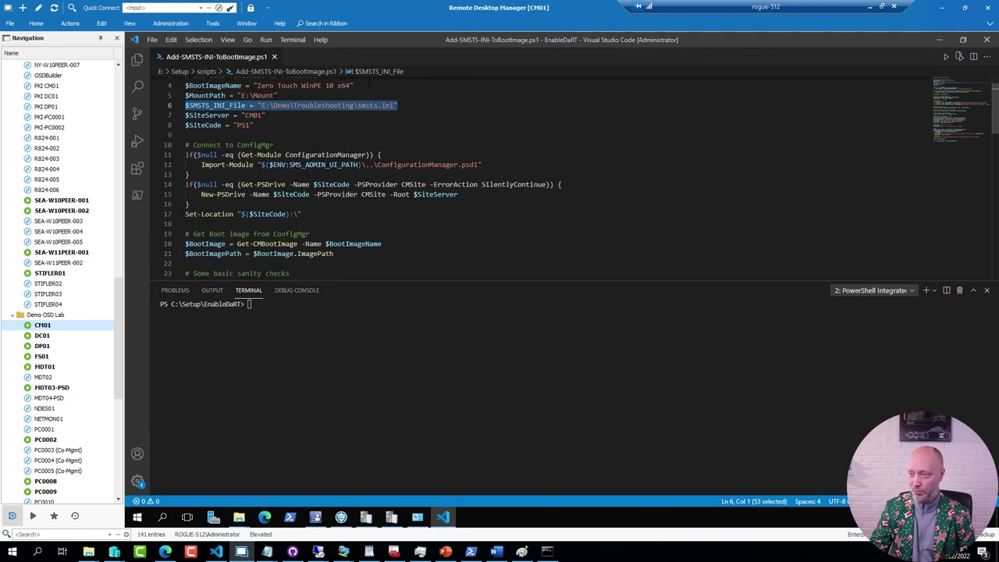
drag(355, 85, 185, 85)
scroll(185, 85, down, 3)
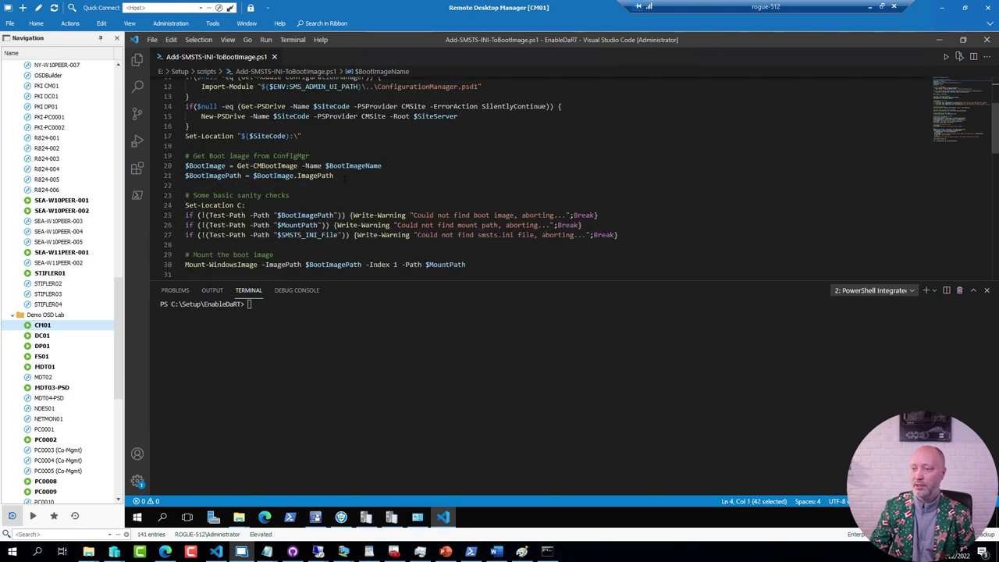
drag(333, 176, 184, 156)
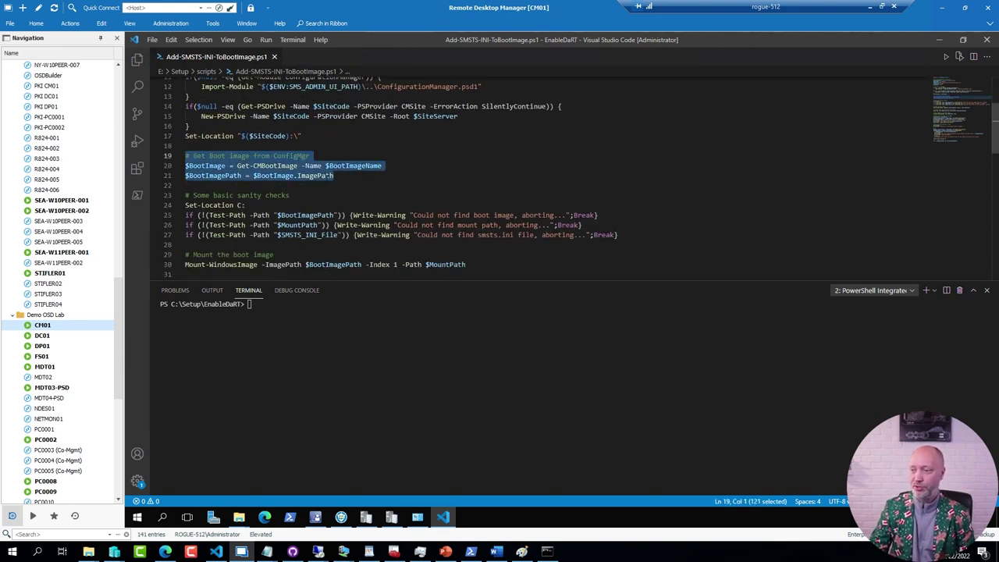
Examine the script's commands for mounting the boot image, copying smsts.ini into its Windows folder and saving the changes
scroll(550, 201, down, 2)
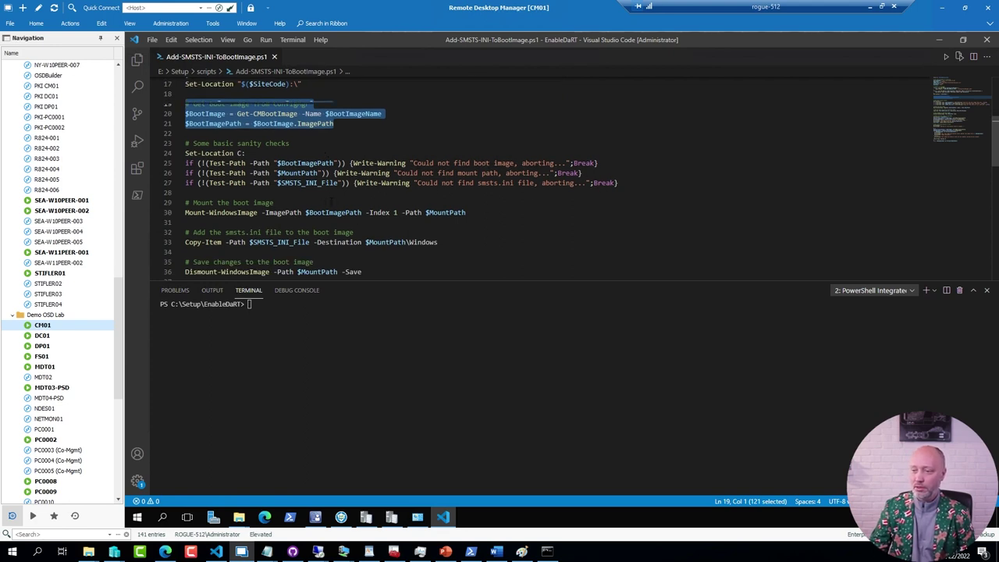
scroll(581, 178, down, 1)
click(234, 196)
click(281, 186)
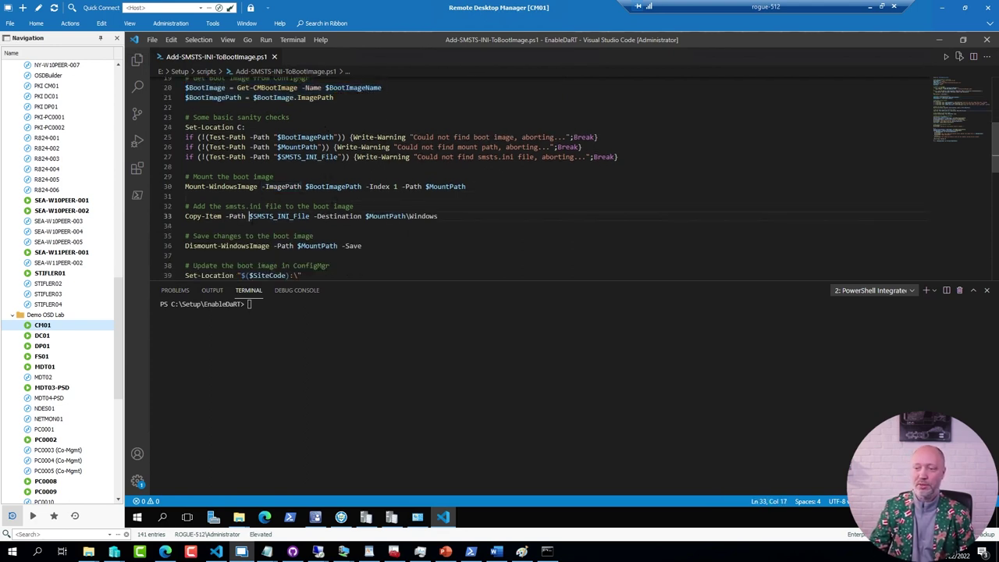
click(249, 216)
click(253, 246)
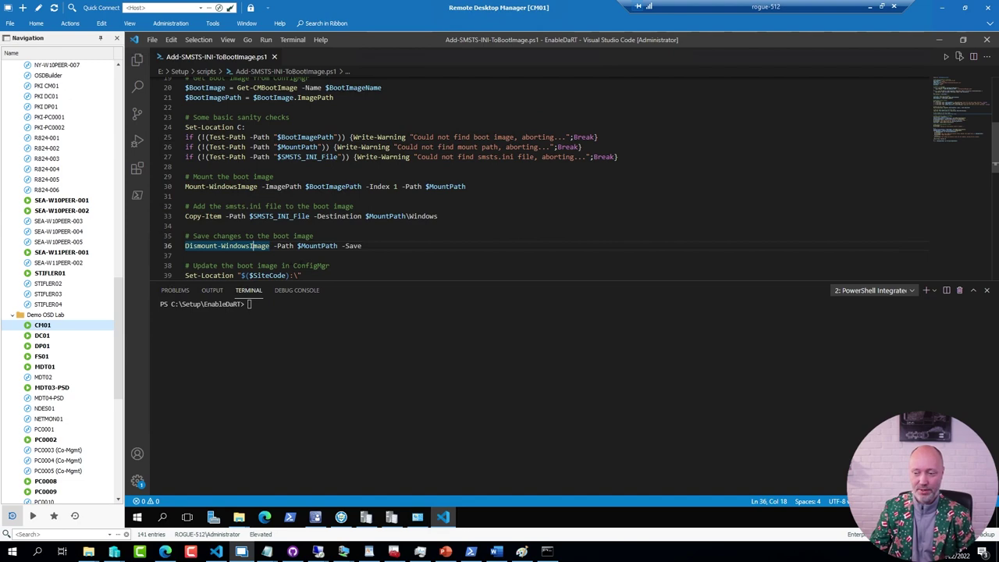
Switch to the Configuration Manager console and show the data source properties of the Zero Touch WinPE 10 x64 boot image
click(316, 517)
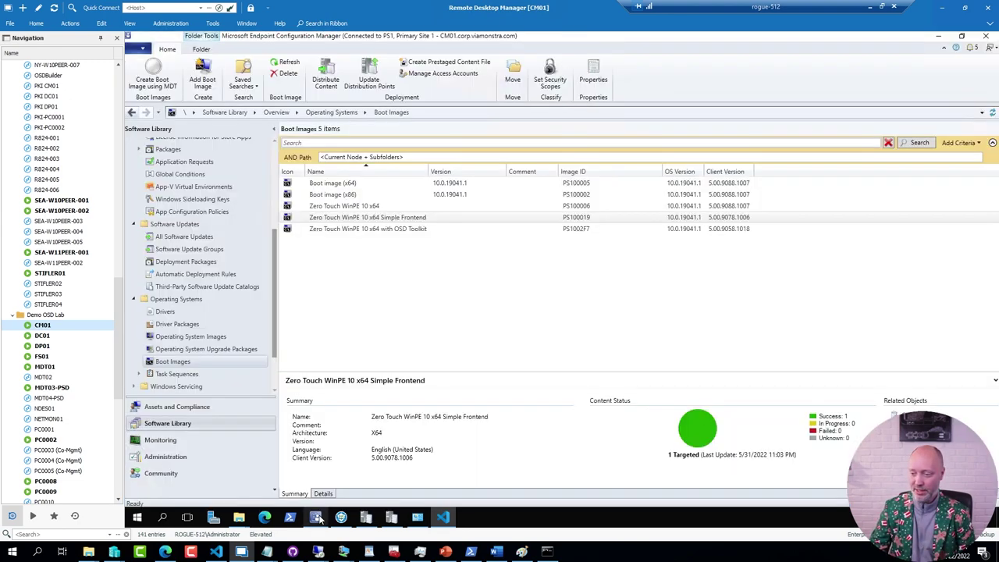
click(352, 206)
right_click(353, 206)
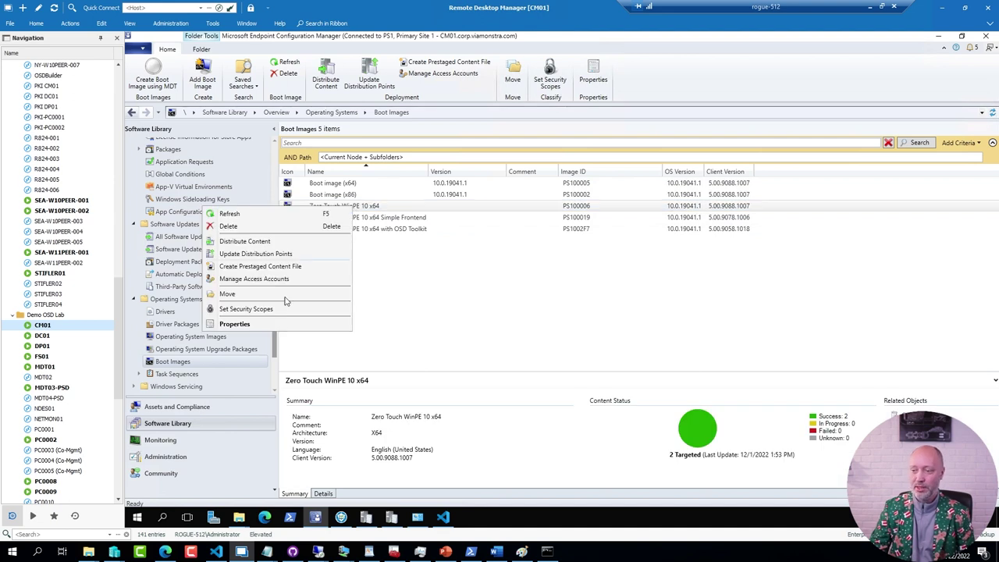
click(234, 324)
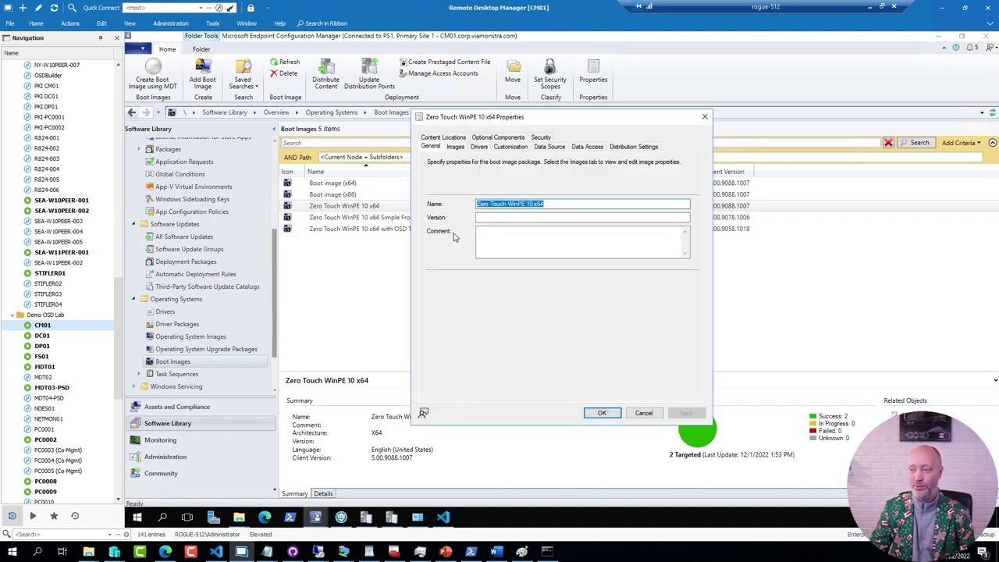
click(545, 147)
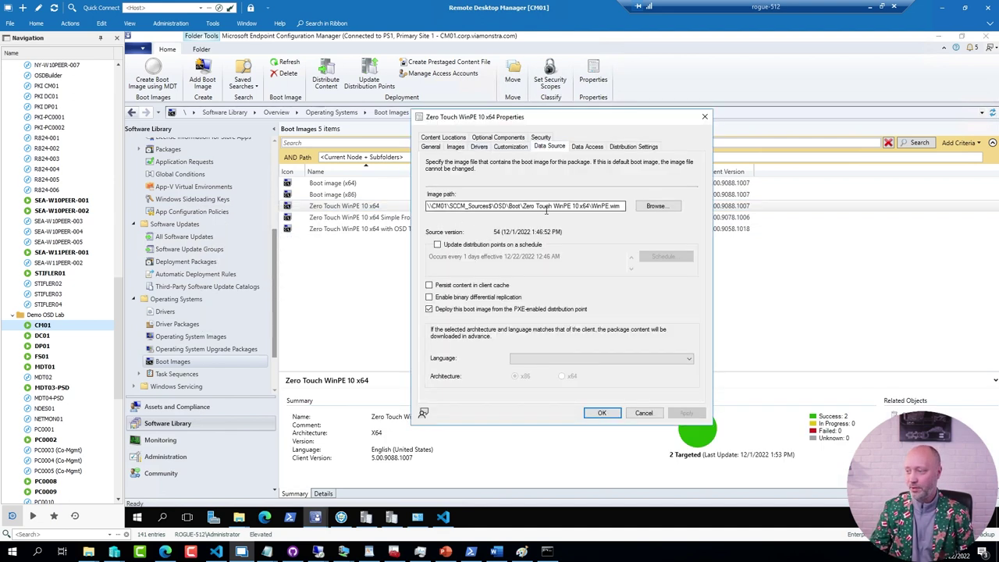
Copy the folder portion of the boot image path, close the properties and open \\CM01\SCCM_Sources$\OSD\Boot\Zero Touch WinPE 10 x64 in File Explorer
click(548, 207)
key(ctrl+a)
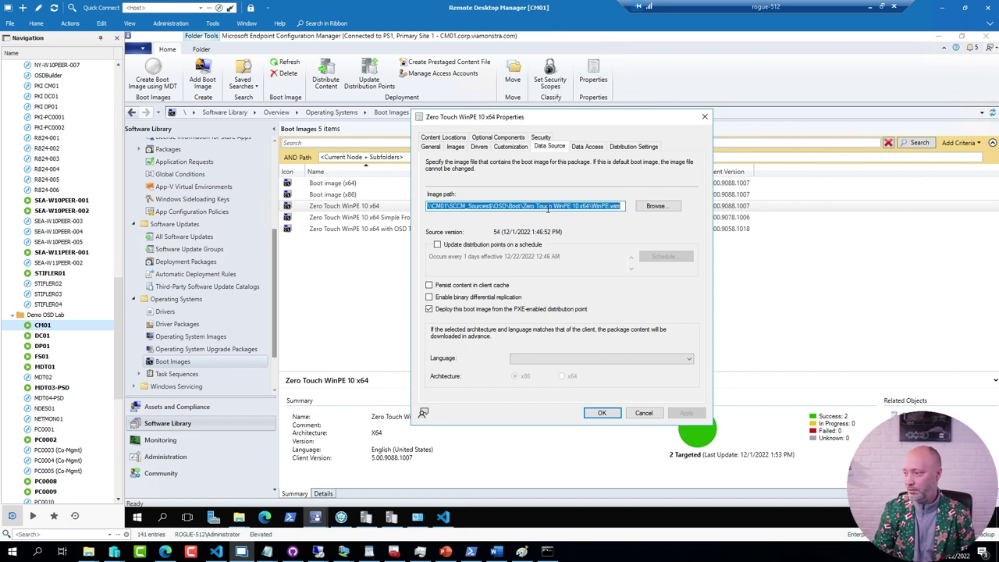
key(ctrl+shift+Left)
key(ctrl+shift+Left)
key(ctrl+shift+Left)
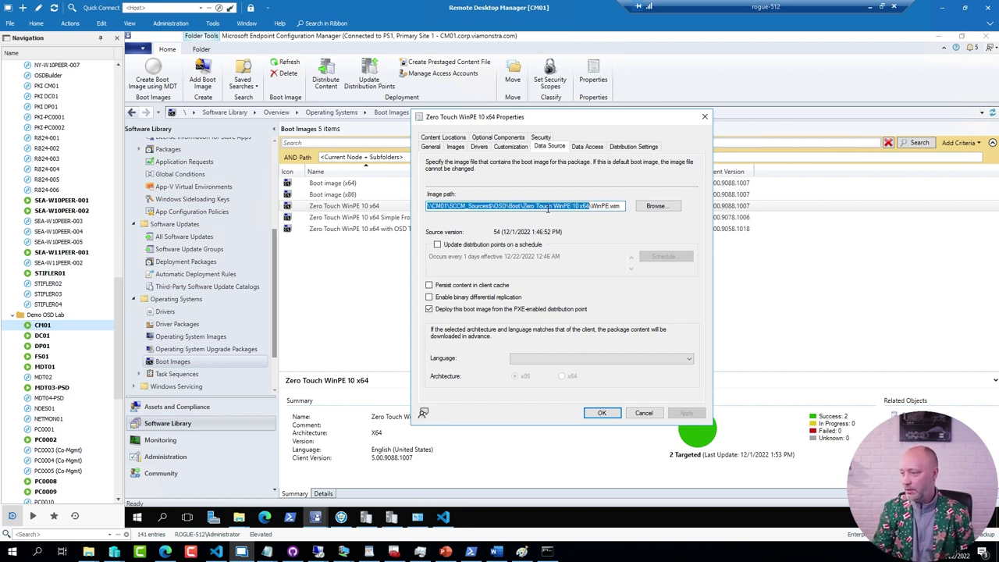
key(ctrl+c)
key(Escape)
key(super+r)
key(ctrl+v)
key(Return)
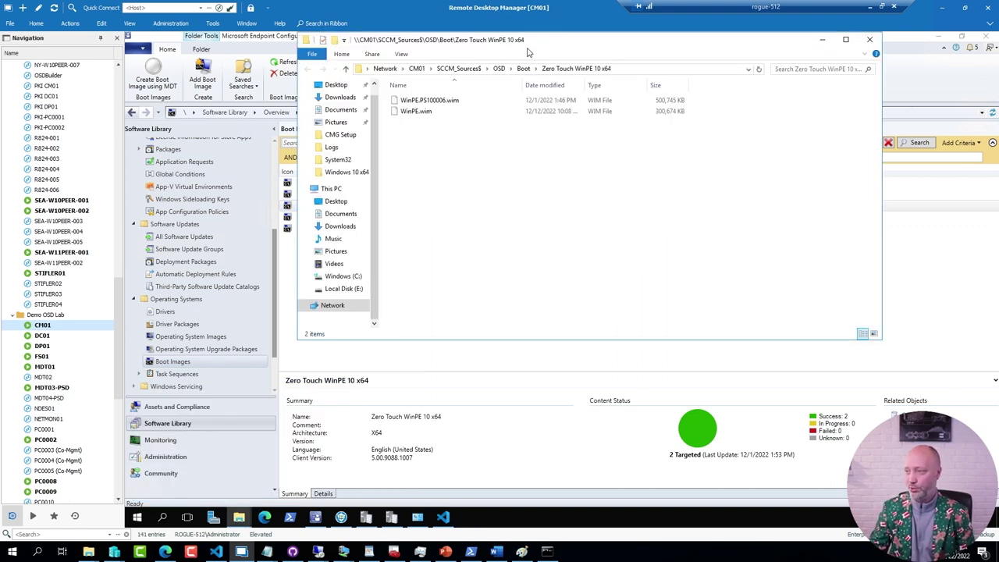
Mark WinPE.wim and WinPE.PS100006.wim with their file sizes for comparison, clear the annotations and minimize the folder window
drag(533, 48, 466, 101)
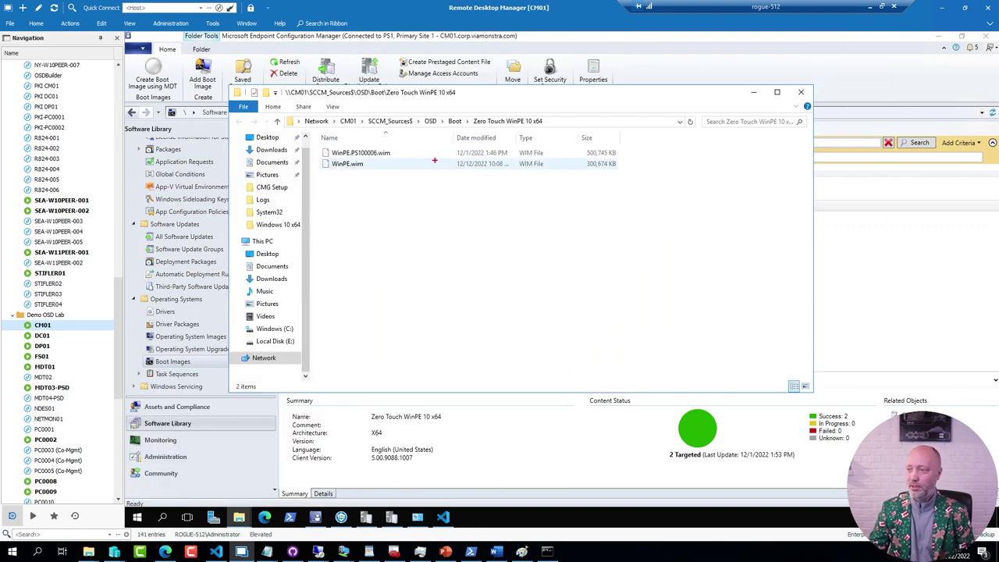
drag(309, 155, 367, 174)
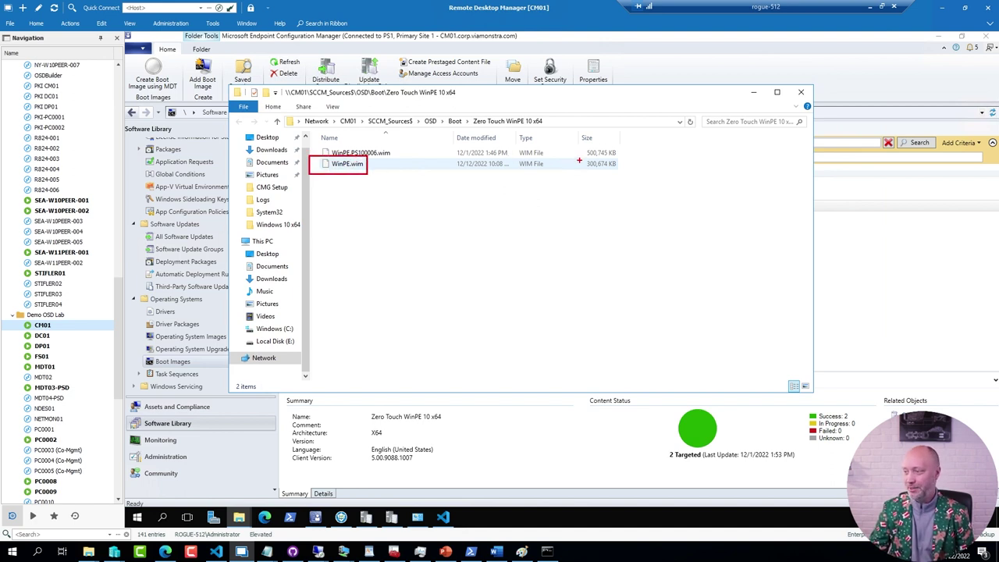
drag(578, 156, 625, 172)
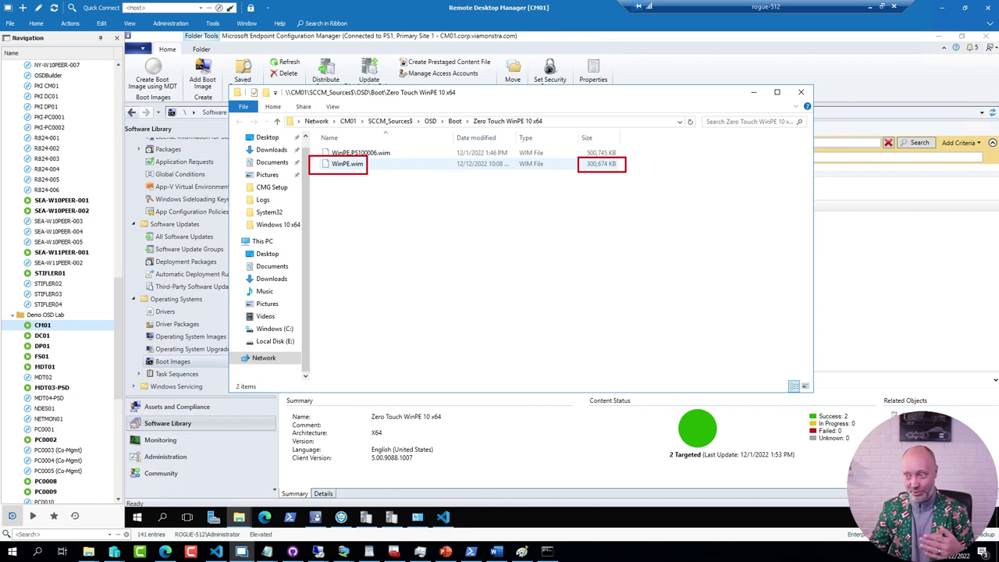
drag(425, 152, 394, 152)
drag(621, 152, 650, 152)
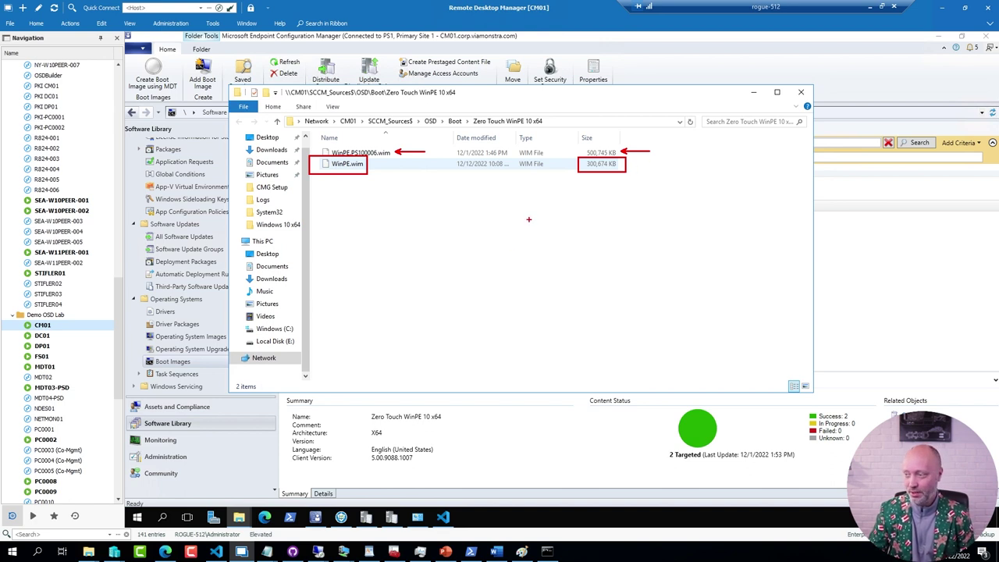
key(Escape)
click(753, 92)
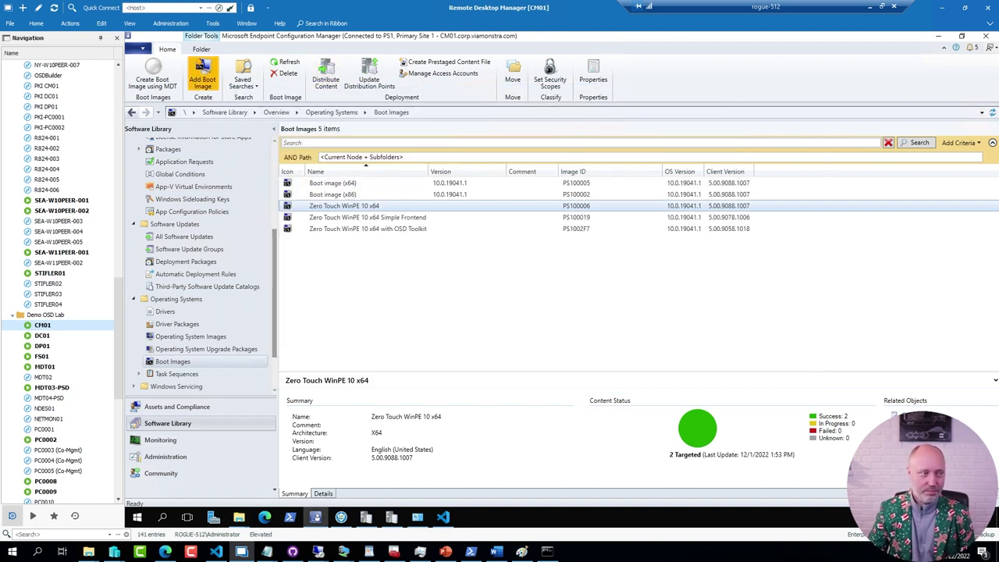